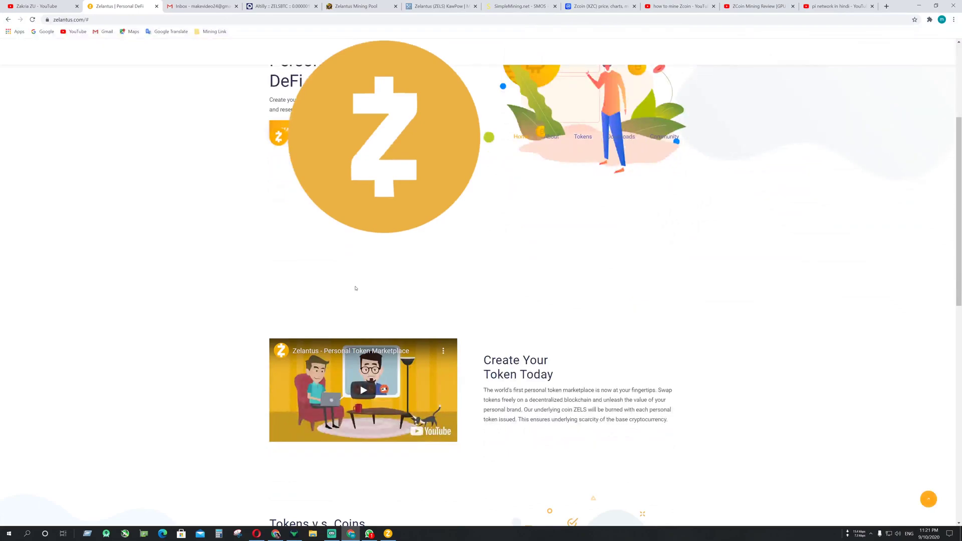
Look through the Zelantus homepage from the token overview to the downloads, and check the Zelantus Core wallet
{"action": "scroll", "coordinate": [304, 288], "scroll_direction": "down", "scroll_amount": 2}
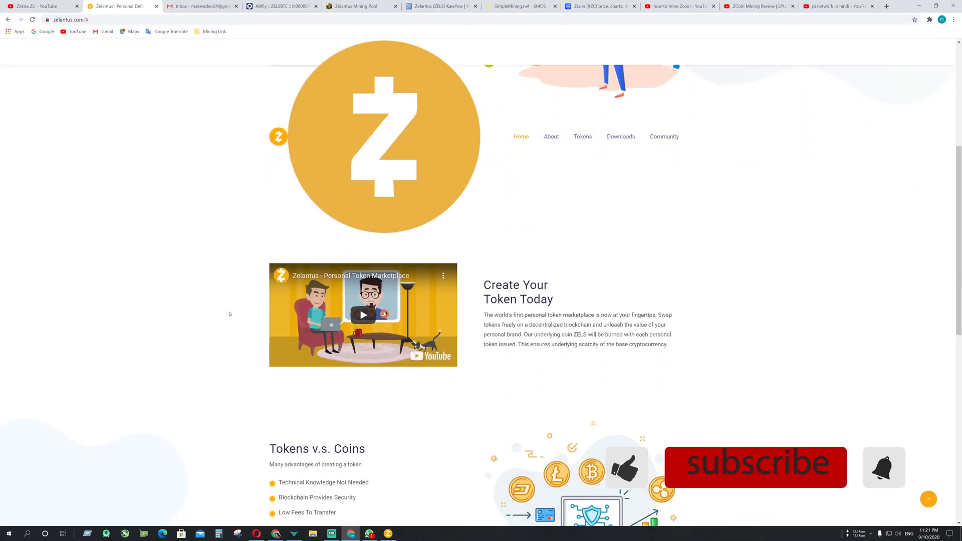
{"action": "scroll", "coordinate": [205, 314], "scroll_direction": "down", "scroll_amount": 4}
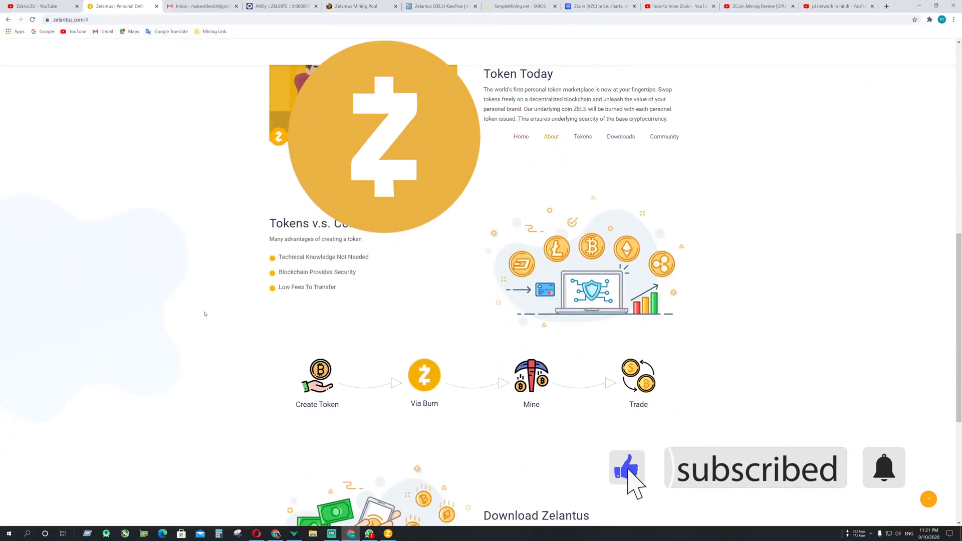
{"action": "scroll", "coordinate": [204, 314], "scroll_direction": "down", "scroll_amount": 2}
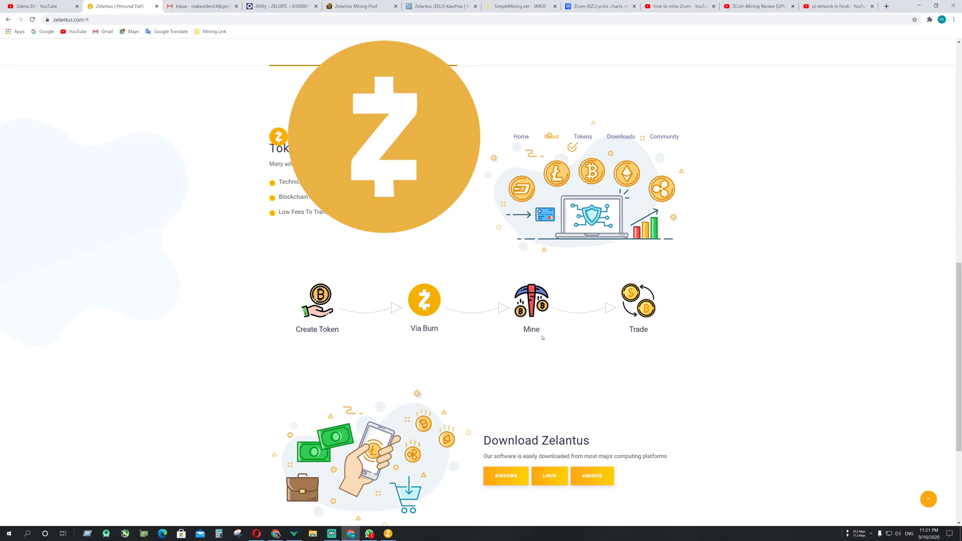
{"action": "scroll", "coordinate": [660, 329], "scroll_direction": "down", "scroll_amount": 2}
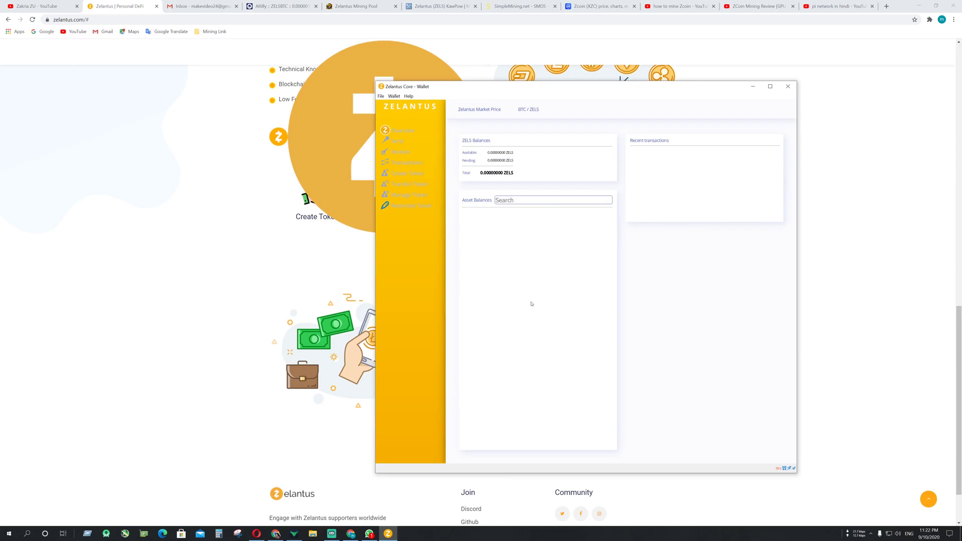
{"action": "left_click", "coordinate": [403, 152]}
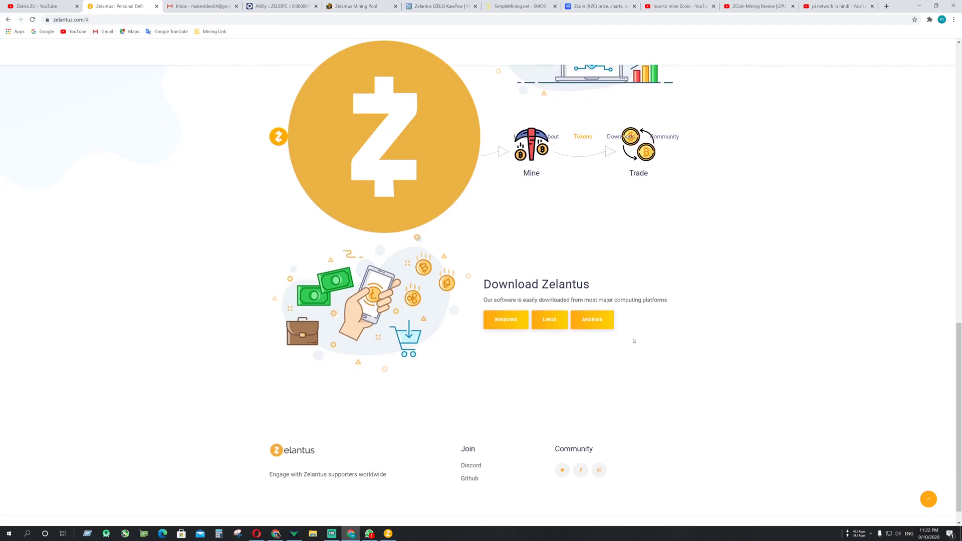
{"action": "scroll", "coordinate": [633, 341], "scroll_direction": "up", "scroll_amount": 20}
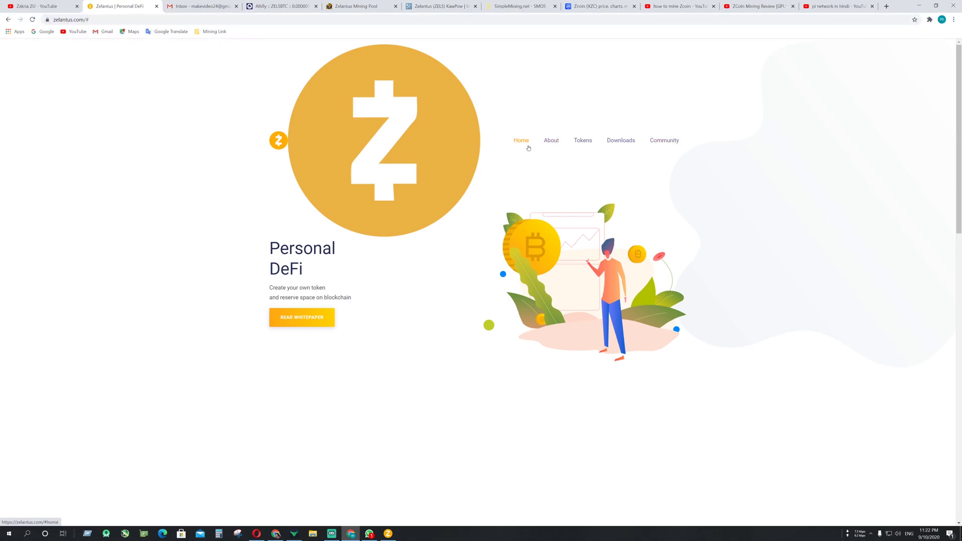
Examine the ZELS/BTC market and its sell orders on the Altilly exchange
{"action": "left_click", "coordinate": [281, 6]}
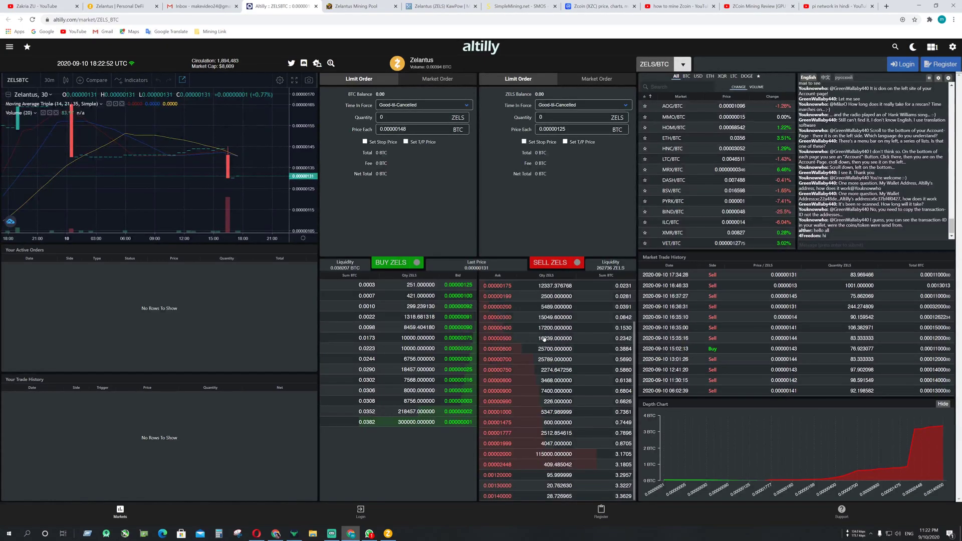
{"action": "scroll", "coordinate": [544, 339], "scroll_direction": "down", "scroll_amount": 2}
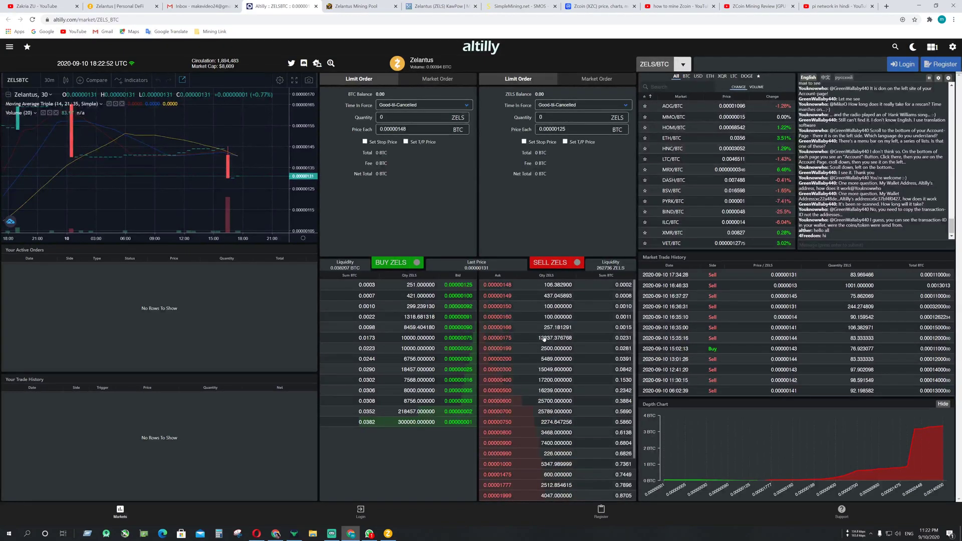
{"action": "scroll", "coordinate": [560, 364], "scroll_direction": "up", "scroll_amount": 2}
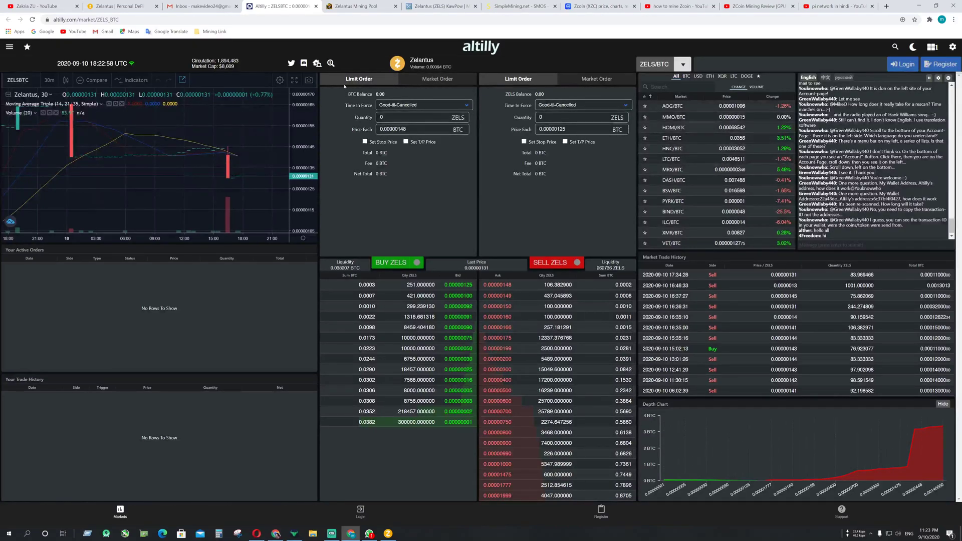
Review the confirmed balance, workers, hashrate and reward distribution on the LuckyPool Zelantus miner stats page
{"action": "left_click", "coordinate": [361, 7]}
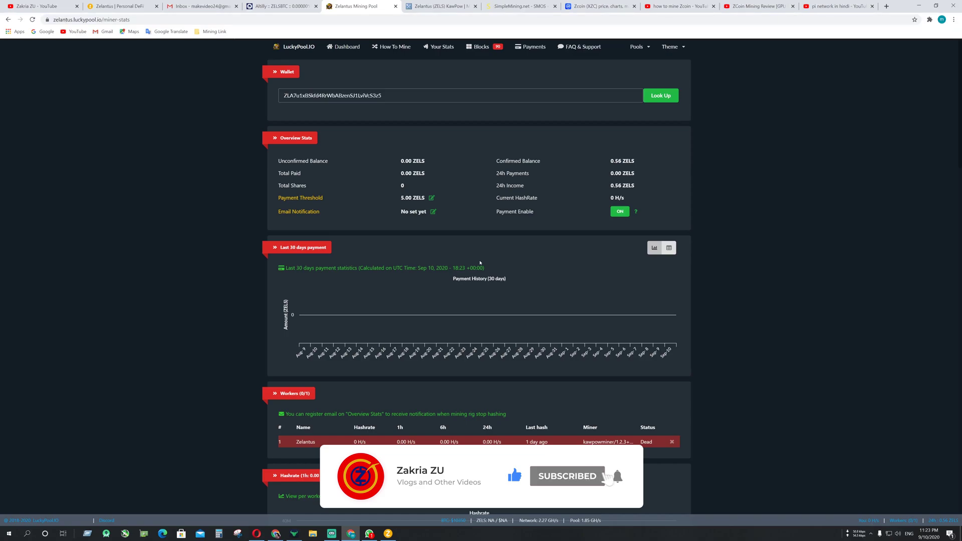
{"action": "left_click_drag", "start_coordinate": [611, 161], "coordinate": [637, 161]}
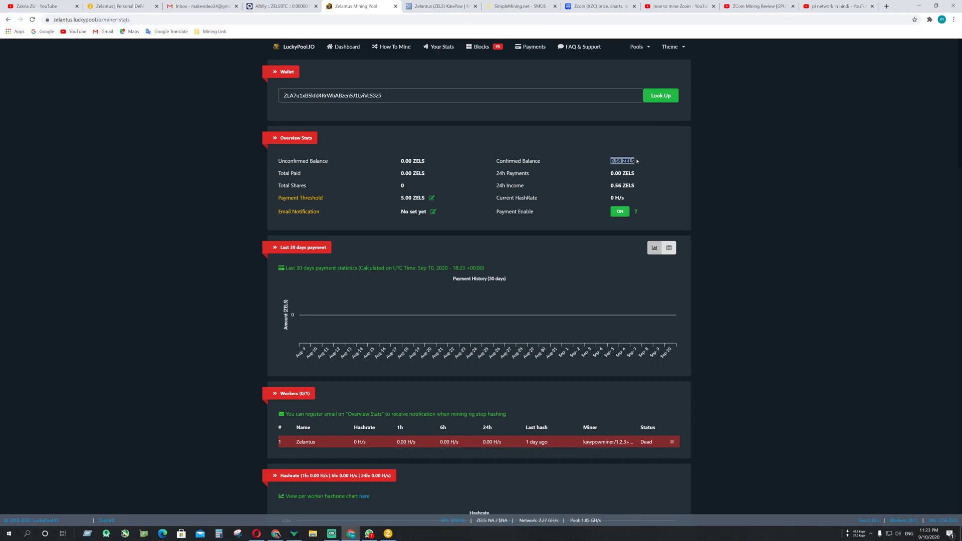
{"action": "scroll", "coordinate": [484, 255], "scroll_direction": "down", "scroll_amount": 10}
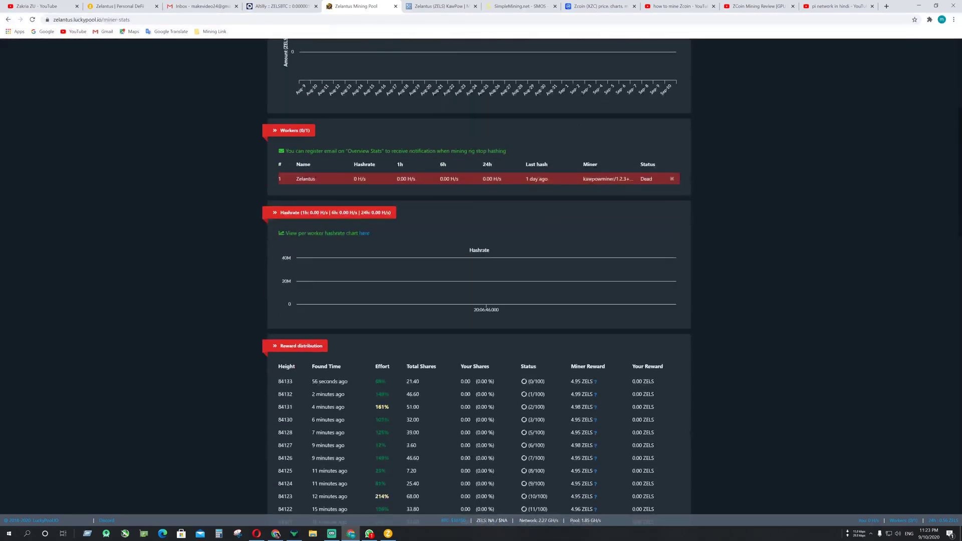
{"action": "scroll", "coordinate": [484, 255], "scroll_direction": "up", "scroll_amount": 1}
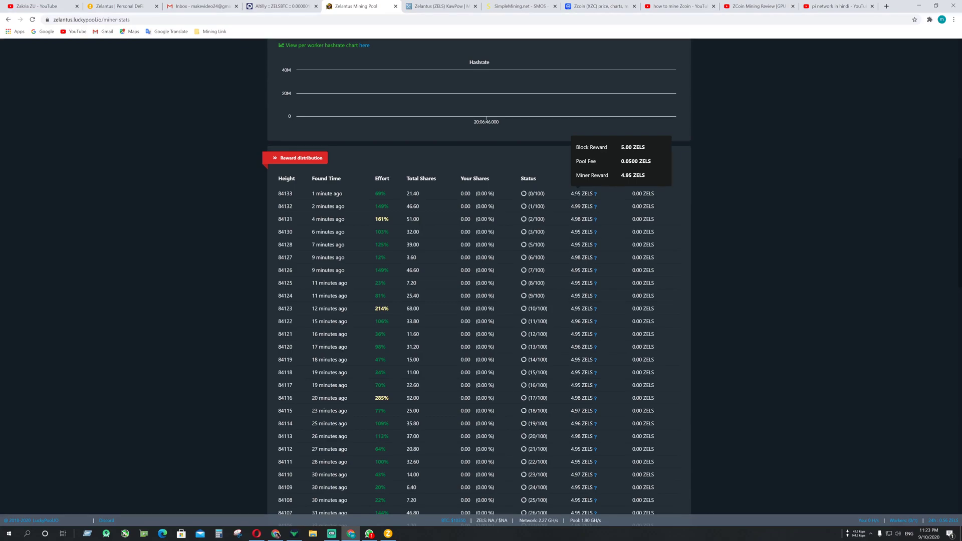
{"action": "mouse_move", "coordinate": [595, 194]}
{"action": "scroll", "coordinate": [576, 240], "scroll_direction": "down", "scroll_amount": 10}
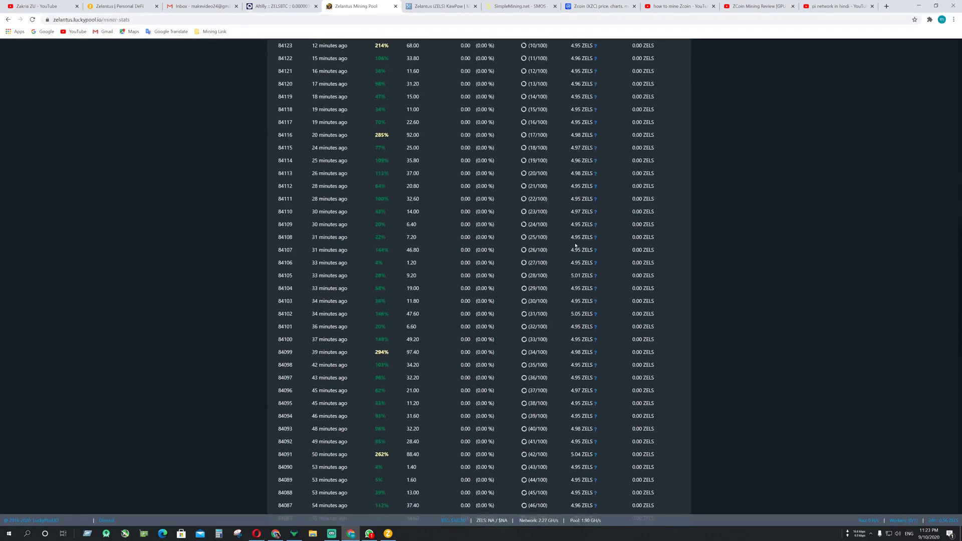
{"action": "scroll", "coordinate": [575, 244], "scroll_direction": "up", "scroll_amount": 20}
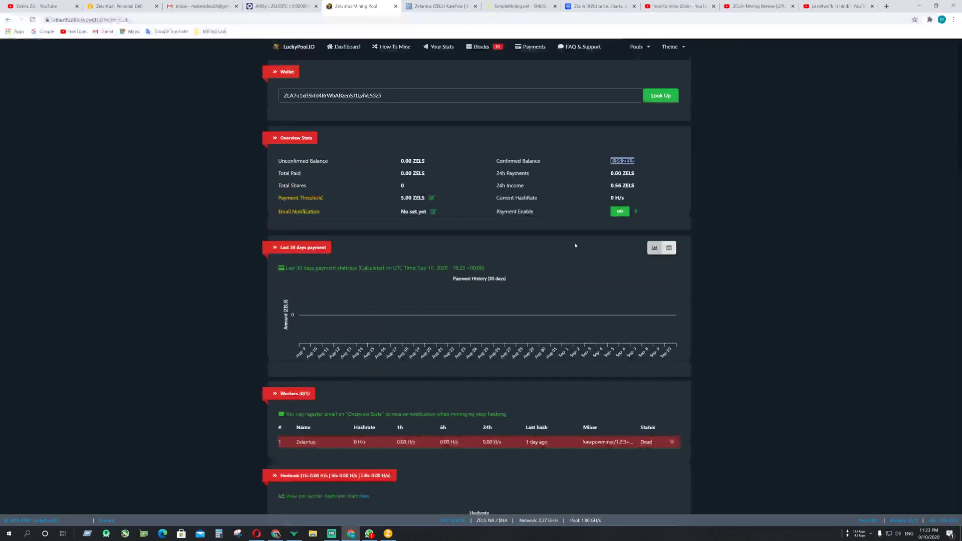
Check the Zelantus pools, block distribution and exchanges on MiningPoolStats, and view the SimpleMining rig list
{"action": "left_click", "coordinate": [424, 6]}
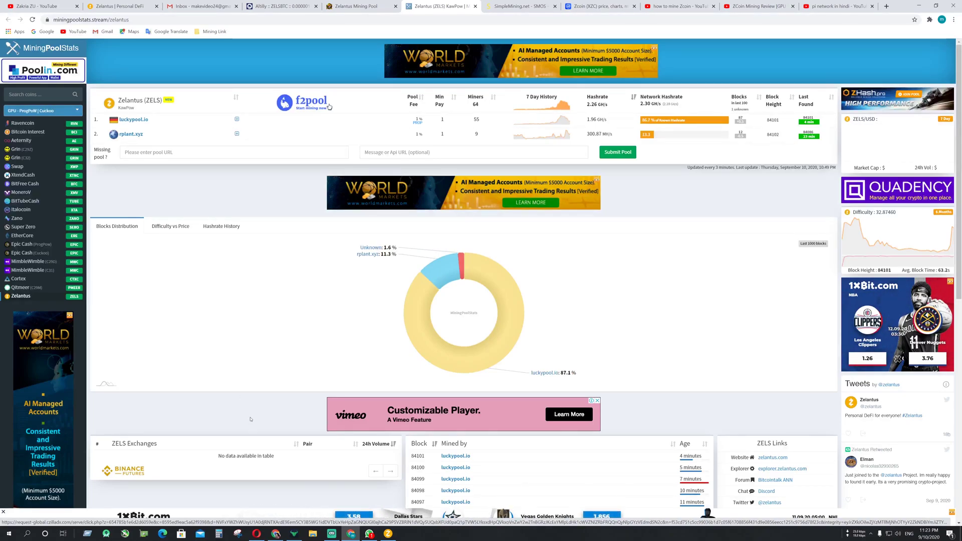
{"action": "scroll", "coordinate": [250, 437], "scroll_direction": "down", "scroll_amount": 3}
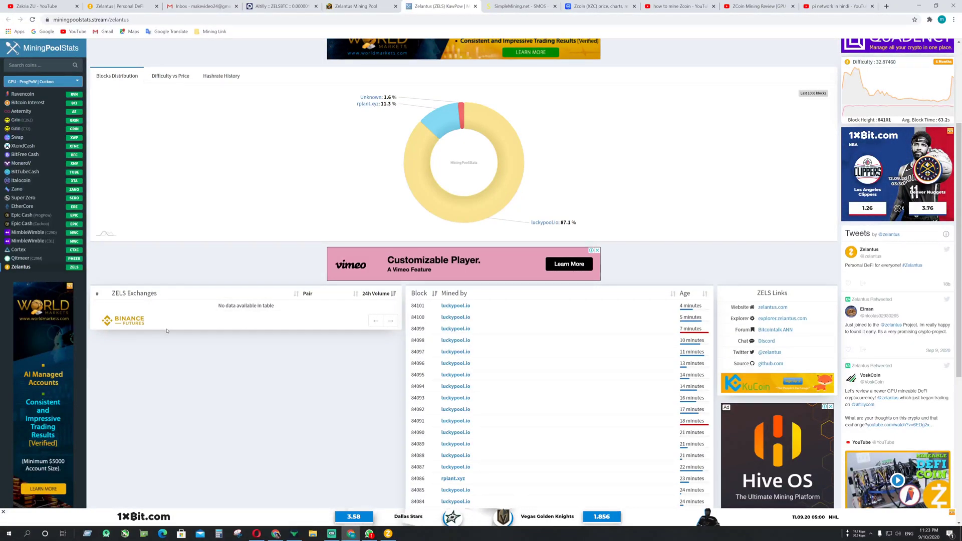
{"action": "scroll", "coordinate": [167, 331], "scroll_direction": "up", "scroll_amount": 3}
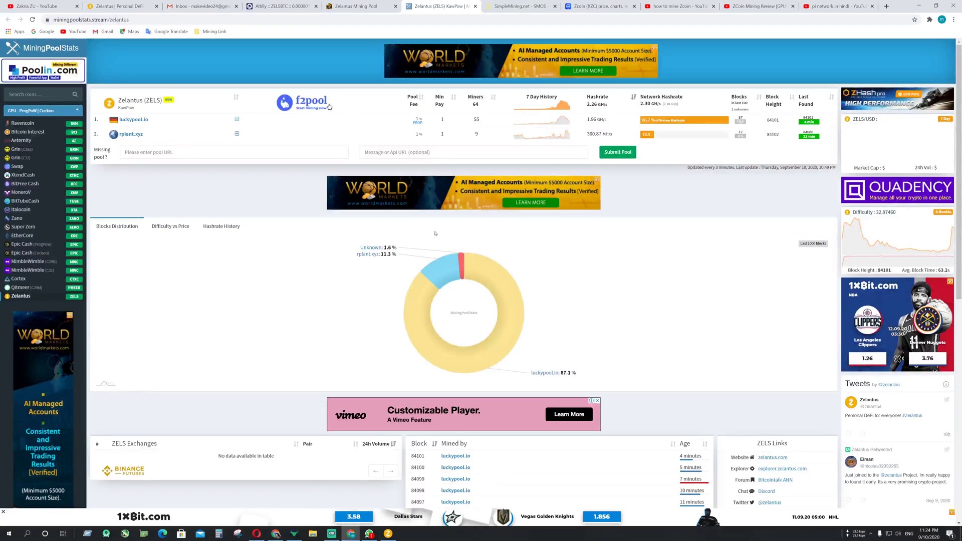
{"action": "left_click", "coordinate": [518, 7]}
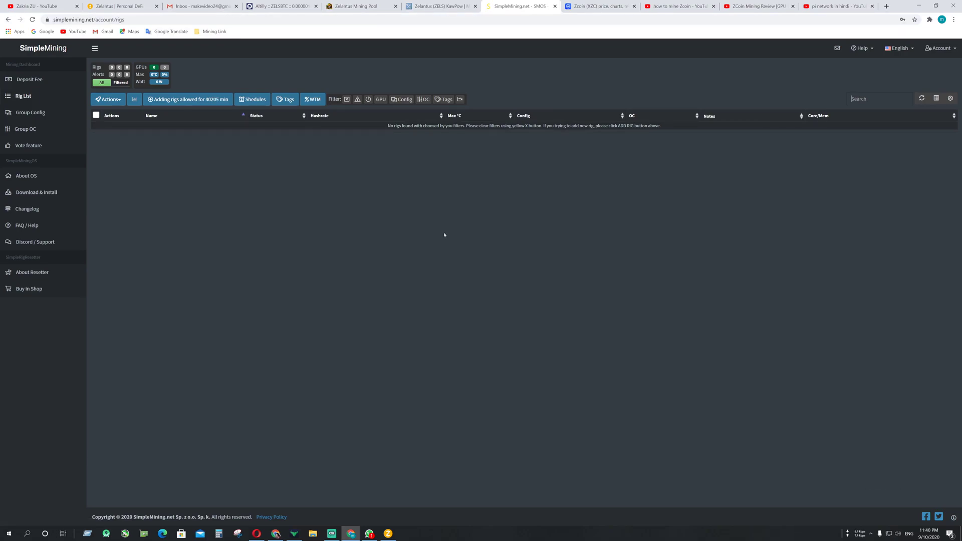
Open the Zelantus folder on the desktop and read the Nvidia and AMD miner commands in the Ming Code text file
{"action": "left_click", "coordinate": [919, 5]}
{"action": "double_click", "coordinate": [378, 38]}
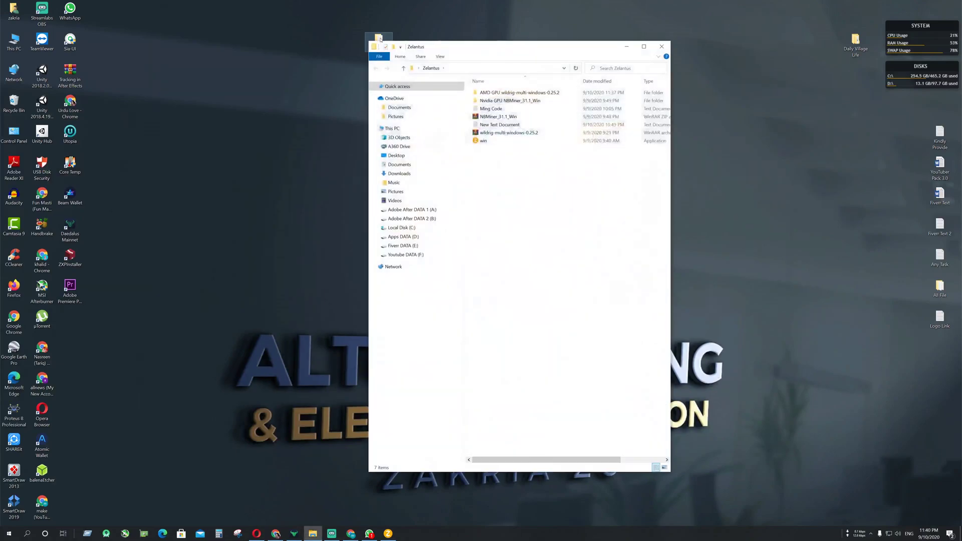
{"action": "left_click_drag", "start_coordinate": [471, 52], "coordinate": [462, 47]}
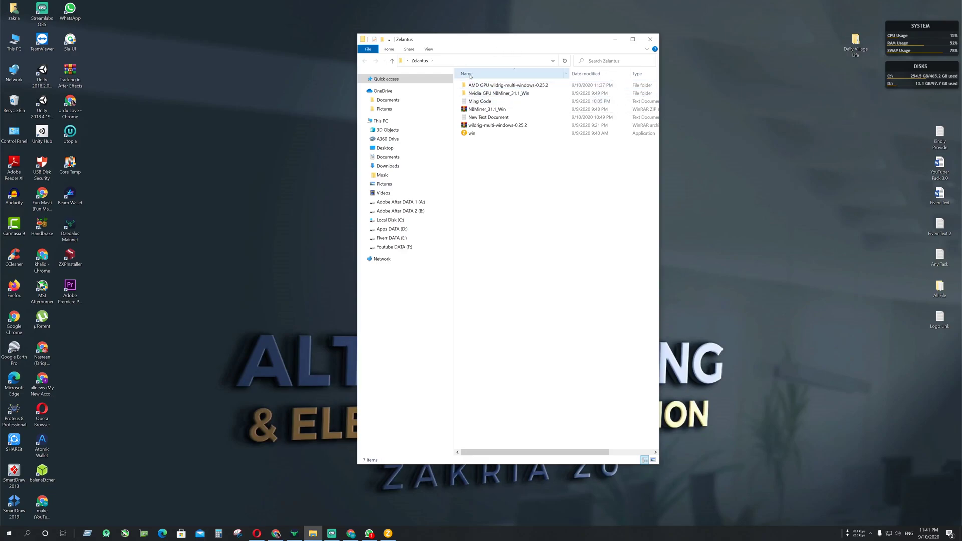
{"action": "double_click", "coordinate": [484, 103]}
{"action": "left_click_drag", "start_coordinate": [469, 163], "coordinate": [467, 111]}
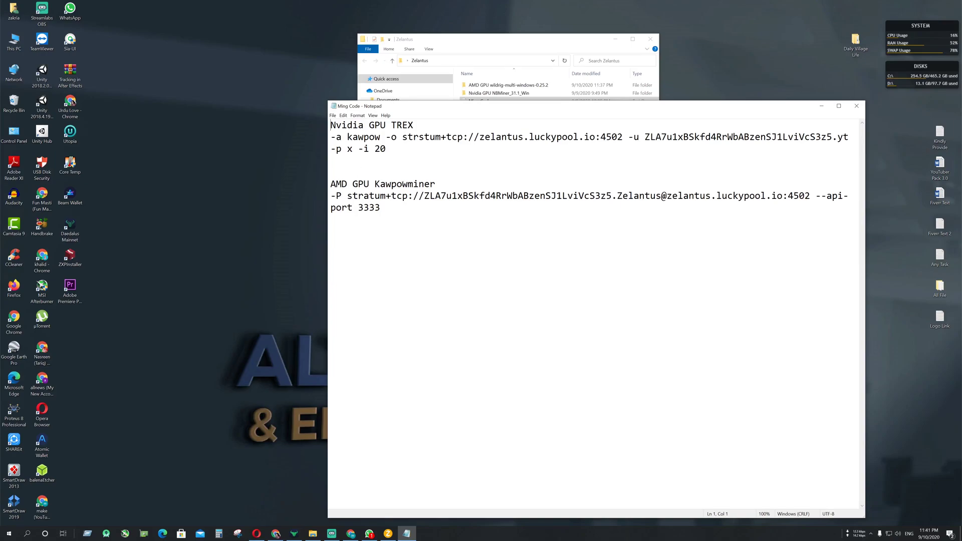
{"action": "left_click", "coordinate": [856, 106]}
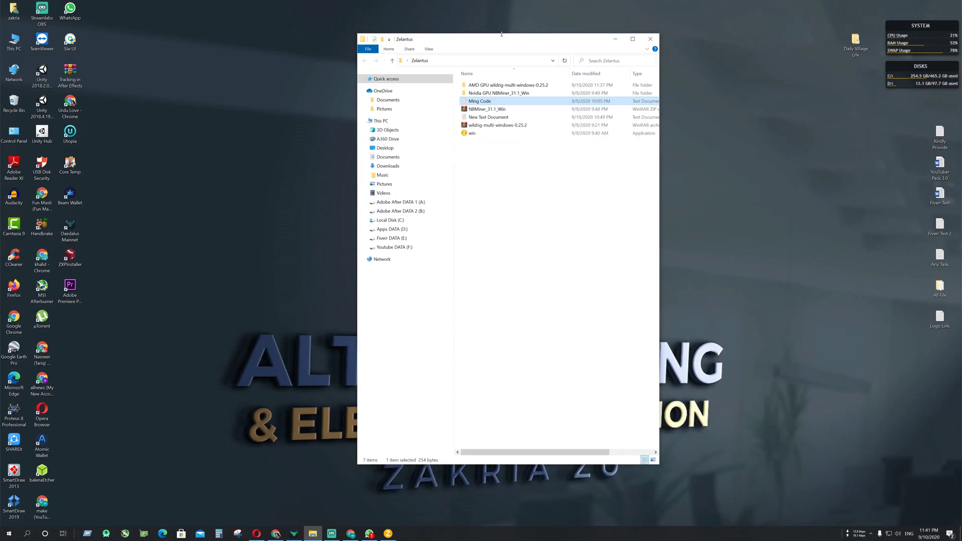
Open the AMD GPU wildrig-multi-windows-0.25.2 folder inside the Zelantus folder
{"action": "left_click_drag", "start_coordinate": [505, 45], "coordinate": [448, 44]}
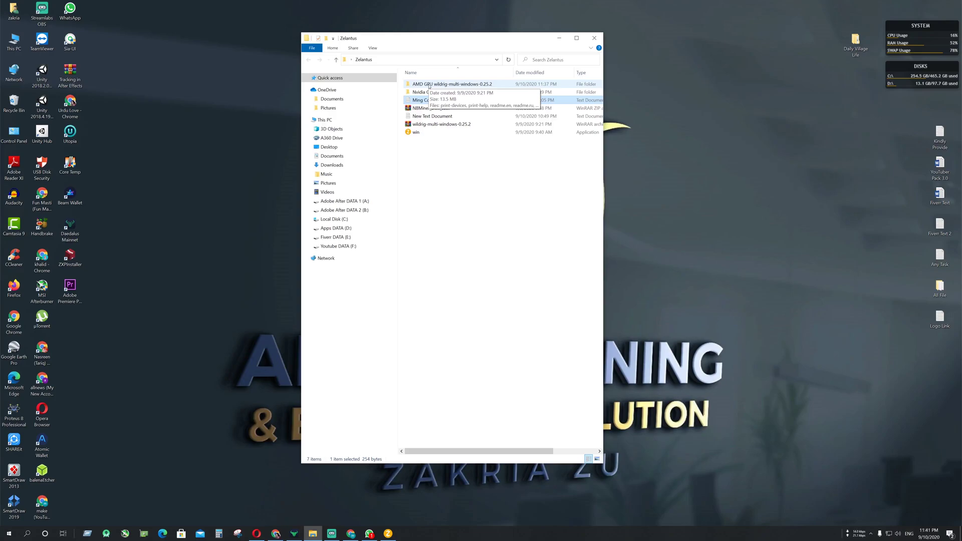
{"action": "double_click", "coordinate": [429, 86]}
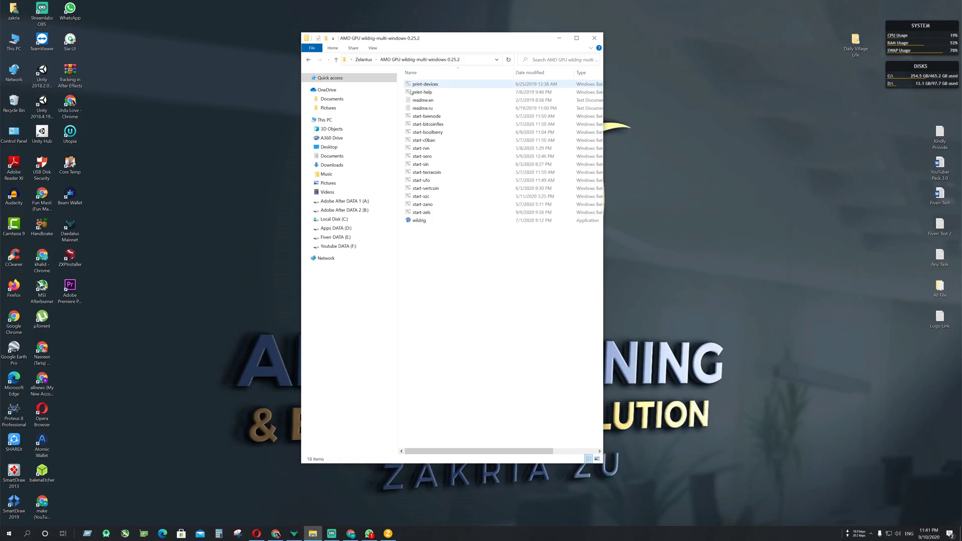
{"action": "left_click_drag", "start_coordinate": [464, 41], "coordinate": [491, 48]}
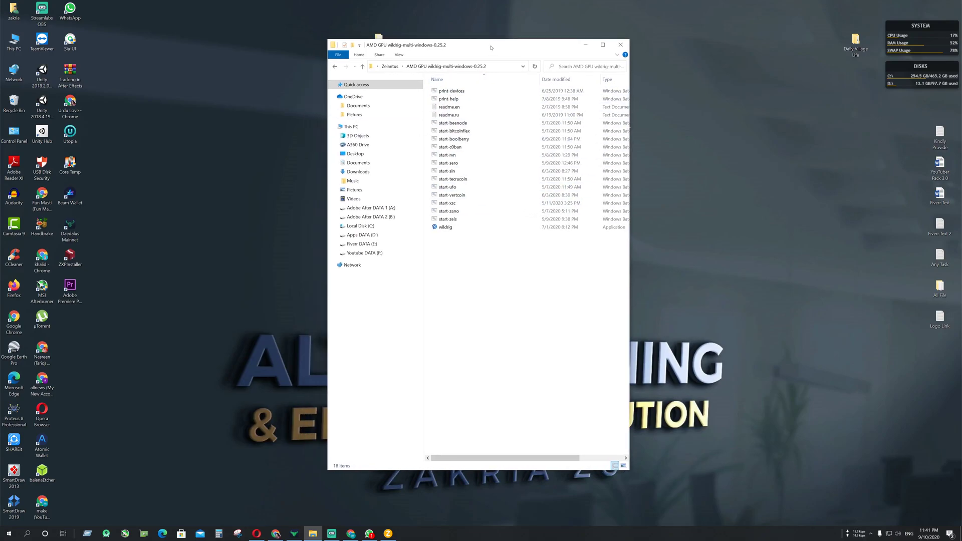
Open the start-zels batch file for editing, examine the wallet address after --user, and close the file
{"action": "right_click", "coordinate": [451, 221]}
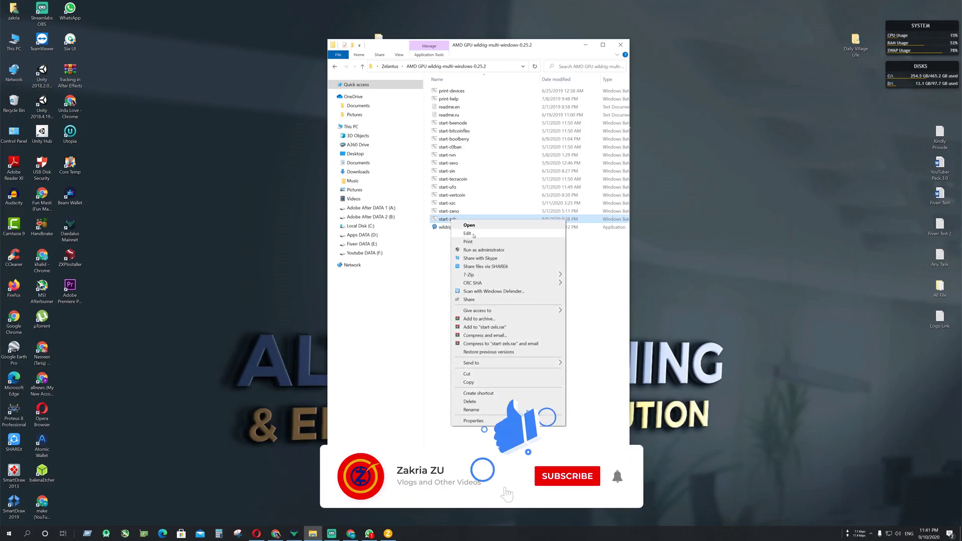
{"action": "left_click", "coordinate": [475, 236]}
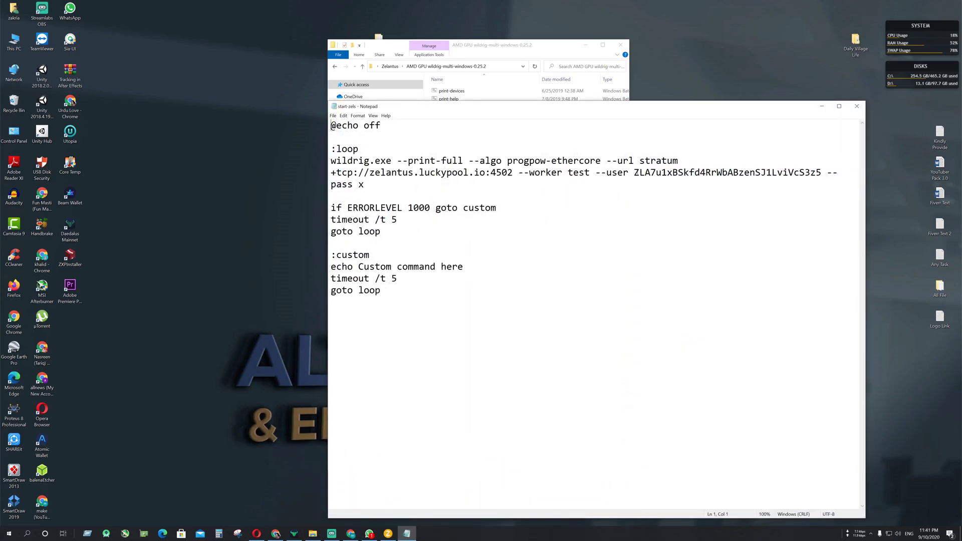
{"action": "left_click_drag", "start_coordinate": [634, 173], "coordinate": [816, 172]}
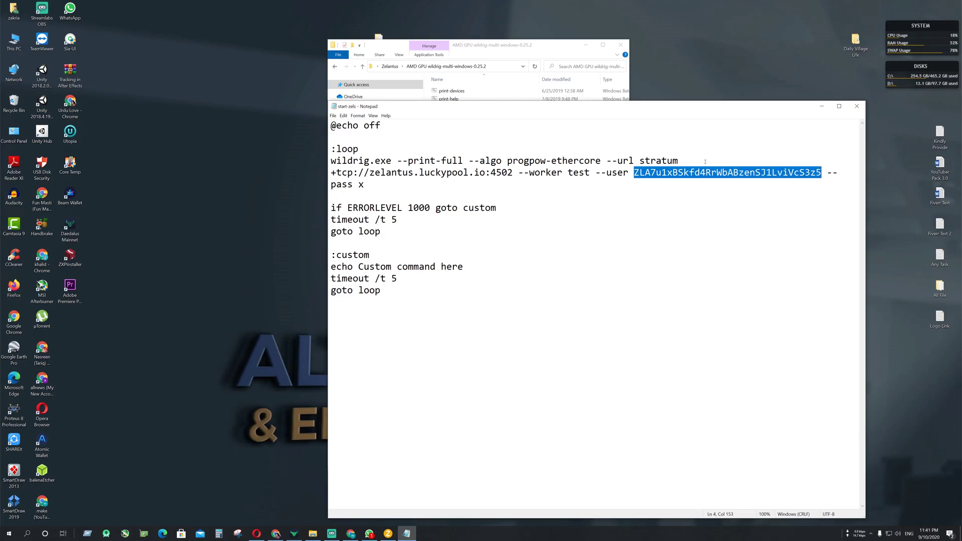
{"action": "left_click_drag", "start_coordinate": [567, 109], "coordinate": [561, 89]}
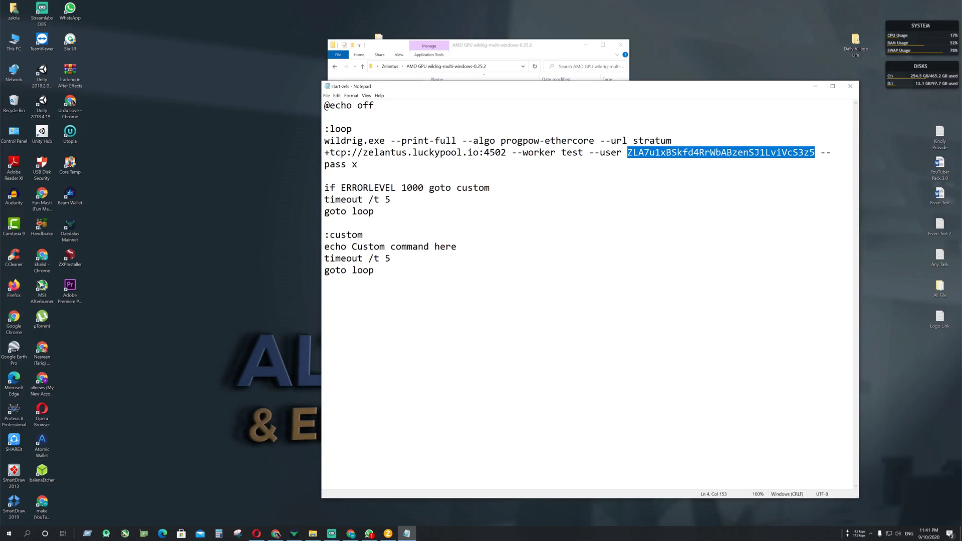
{"action": "left_click", "coordinate": [850, 86]}
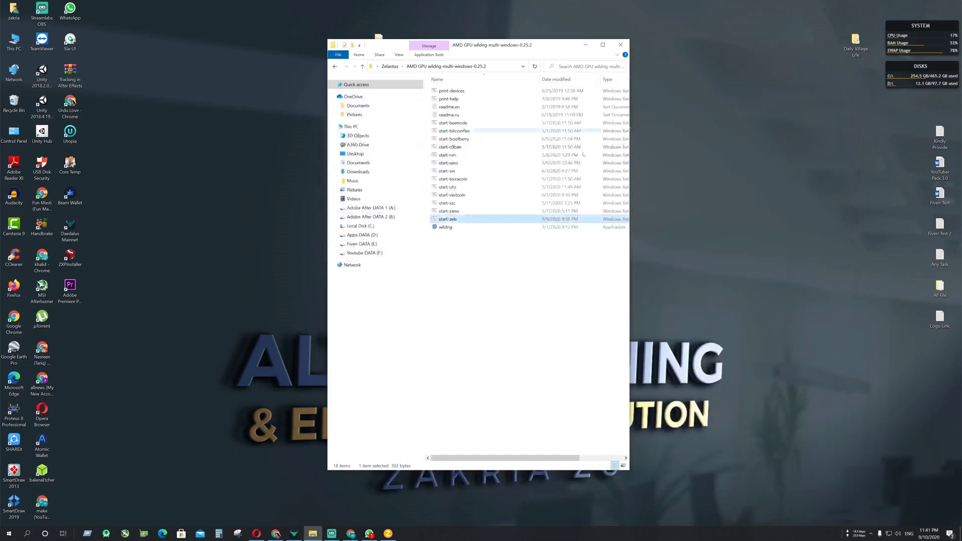
Run the start-zels batch file to start the WildRig miner and move its console window over the folder window
{"action": "left_click", "coordinate": [470, 261]}
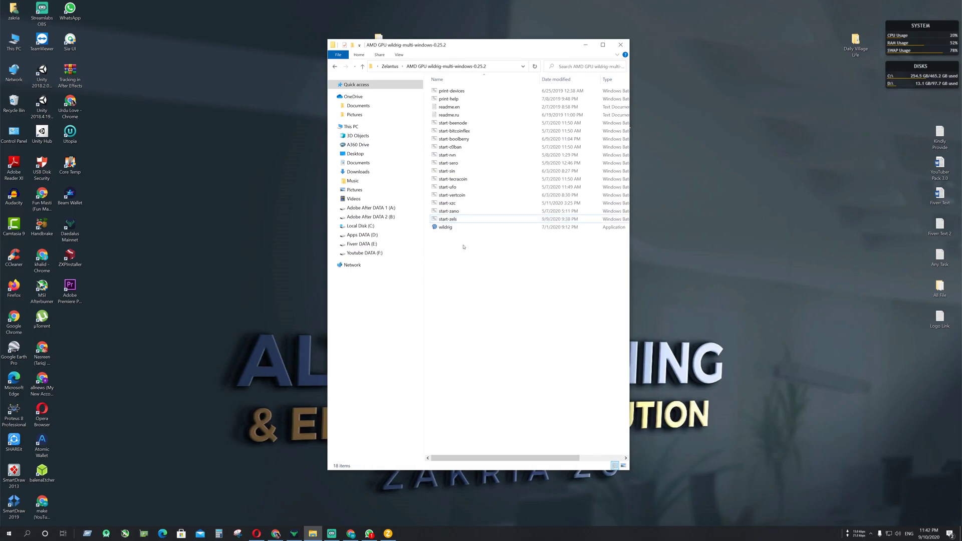
{"action": "double_click", "coordinate": [449, 220]}
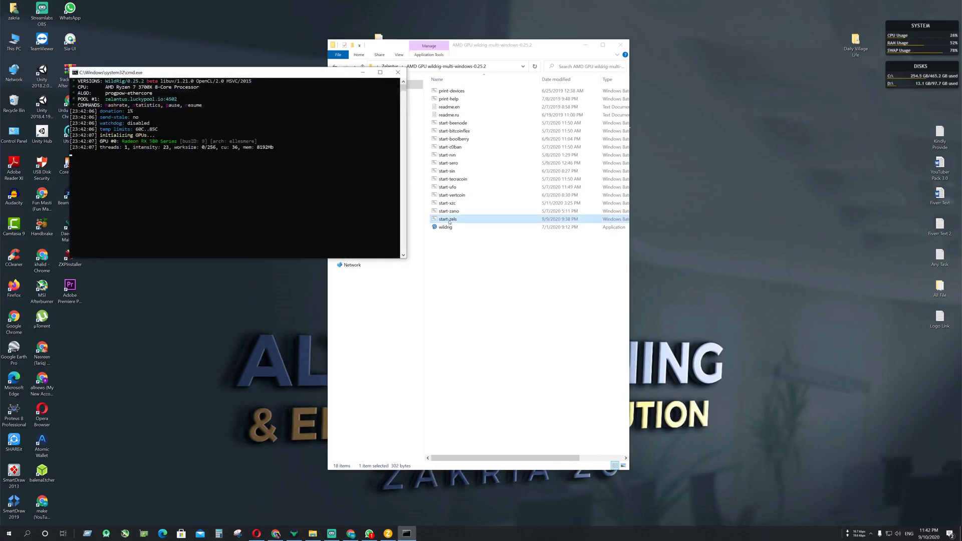
{"action": "left_click_drag", "start_coordinate": [288, 75], "coordinate": [379, 104]}
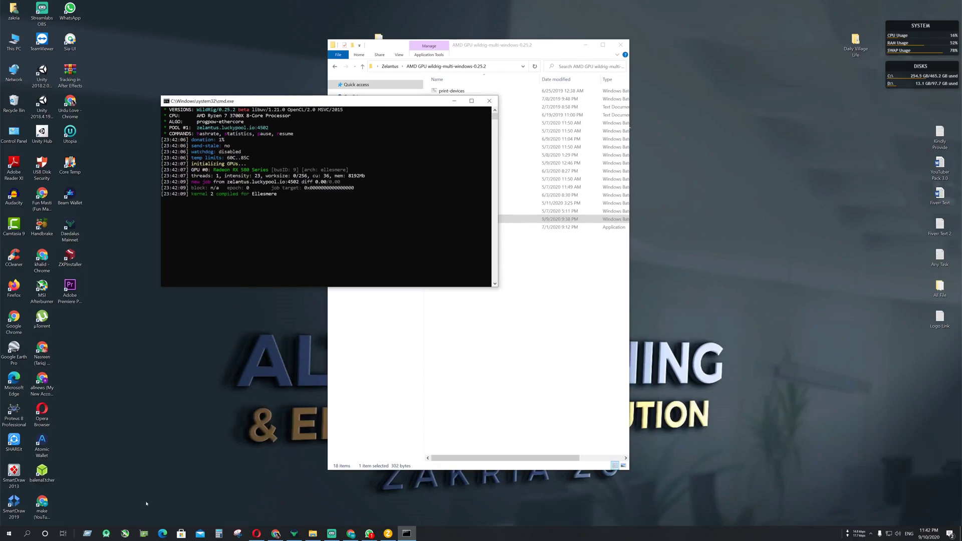
{"action": "left_click", "coordinate": [125, 534]}
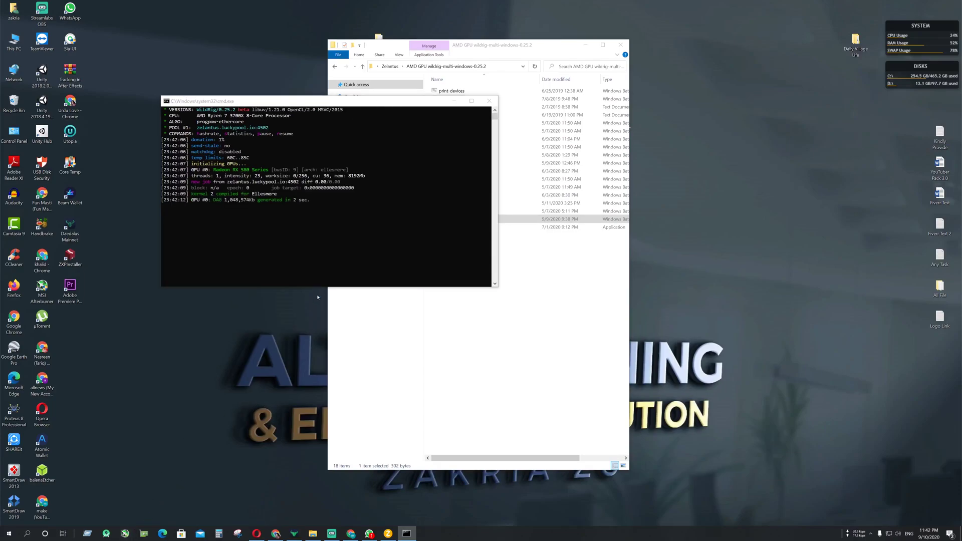
Place the MSI Afterburner window beside the miner console, then raise the GPU fan speed and apply it
{"action": "left_click_drag", "start_coordinate": [783, 221], "coordinate": [589, 175]}
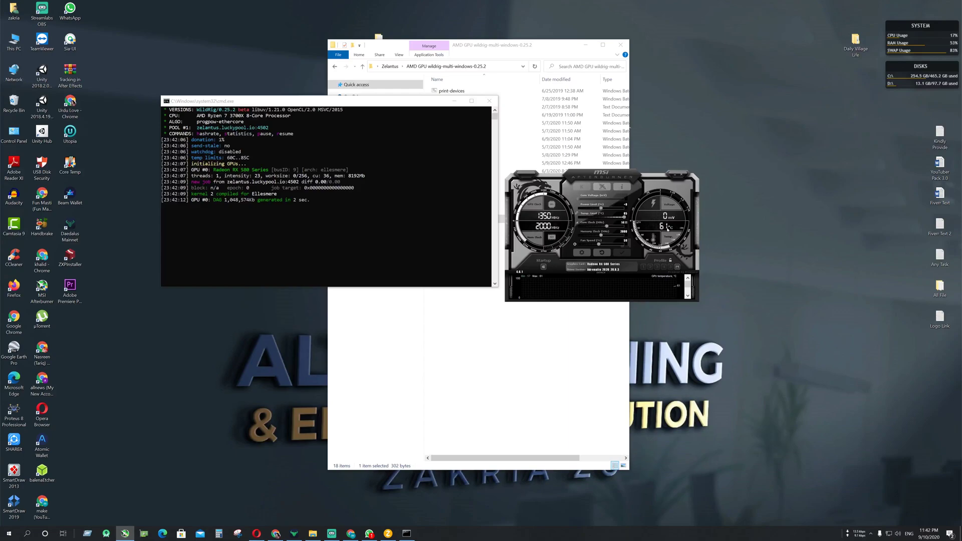
{"action": "mouse_move", "coordinate": [598, 244]}
{"action": "left_click_drag", "start_coordinate": [598, 244], "coordinate": [613, 245]}
{"action": "left_click", "coordinate": [623, 253]}
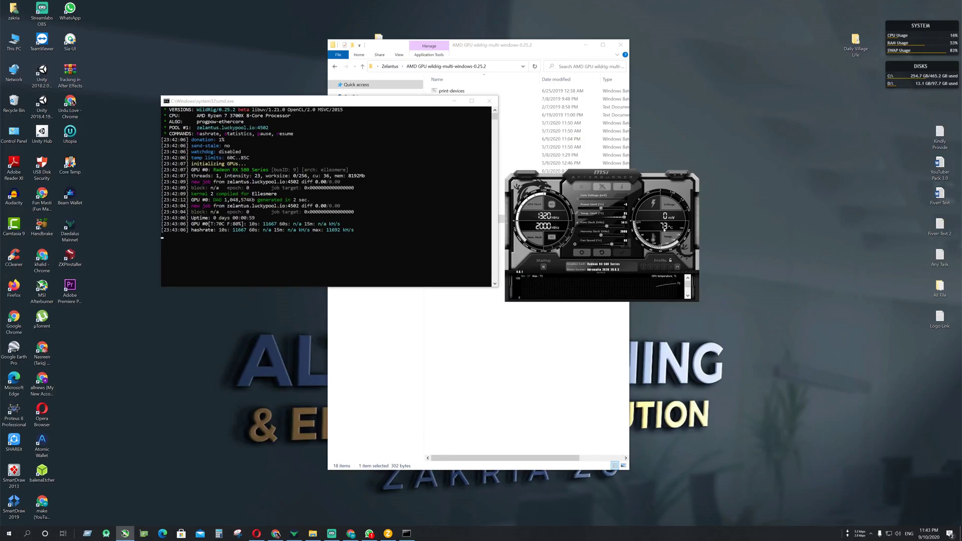
{"action": "left_click", "coordinate": [620, 245]}
{"action": "left_click", "coordinate": [623, 253]}
Switch to Chrome and review the balance, payment history and worker status on the LuckyPool Zelantus stats page
{"action": "left_click", "coordinate": [351, 534]}
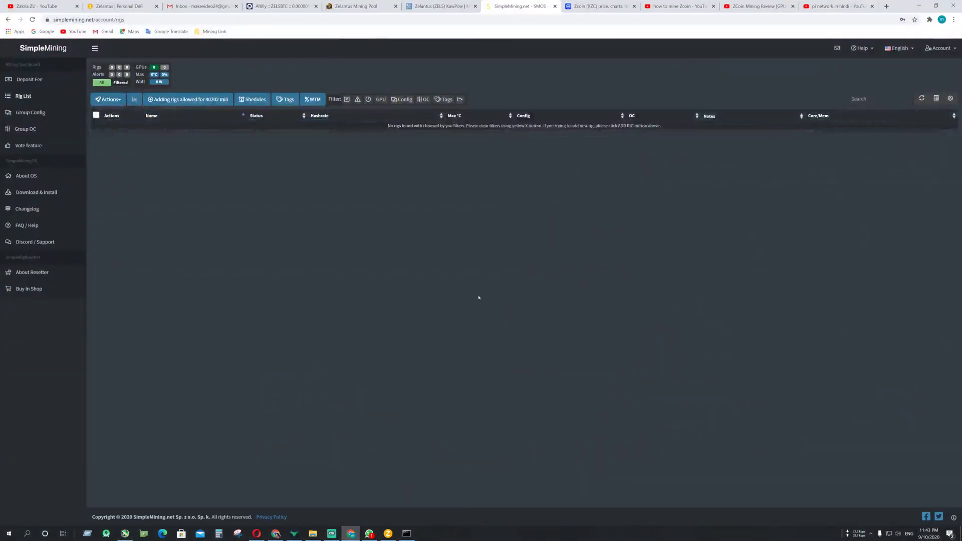
{"action": "left_click", "coordinate": [436, 6]}
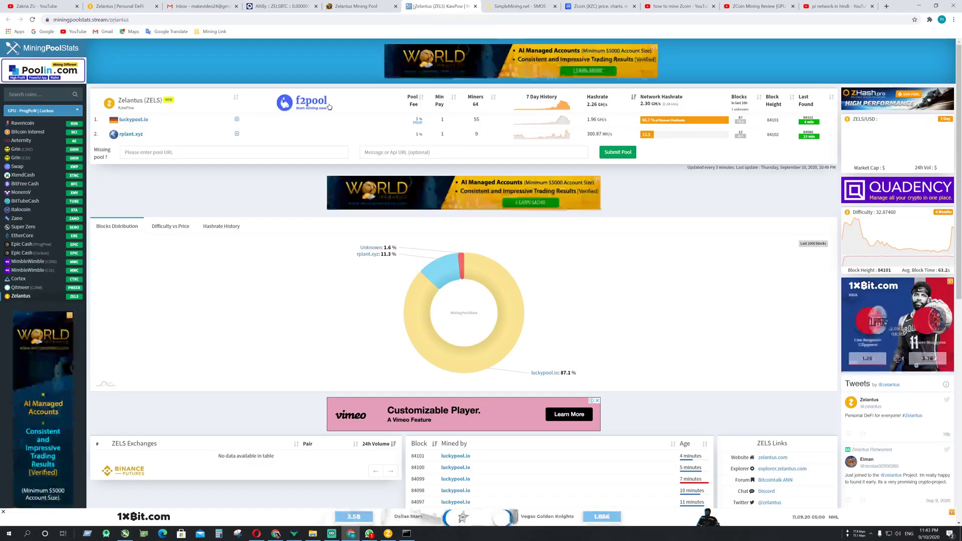
{"action": "left_click", "coordinate": [359, 6]}
{"action": "scroll", "coordinate": [444, 257], "scroll_direction": "down", "scroll_amount": 6}
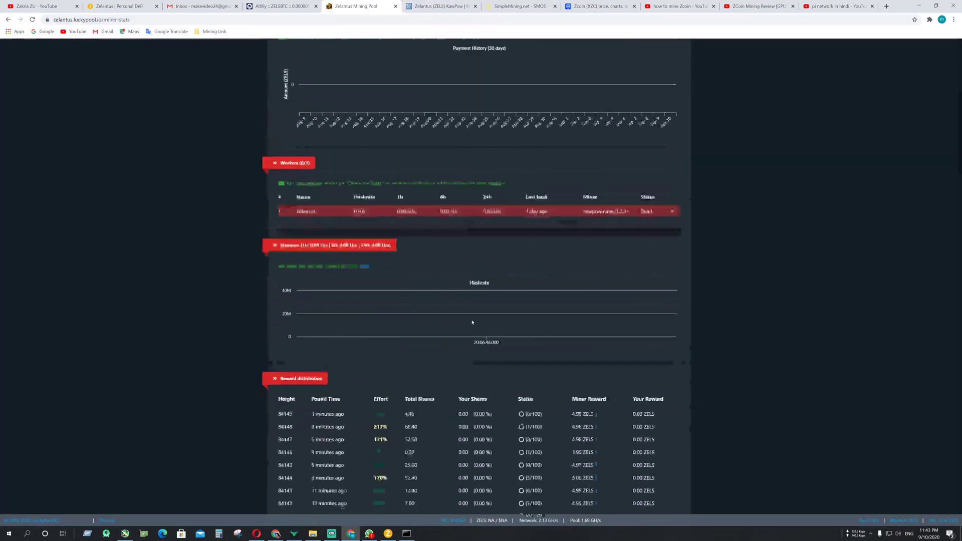
{"action": "scroll", "coordinate": [472, 322], "scroll_direction": "up", "scroll_amount": 5}
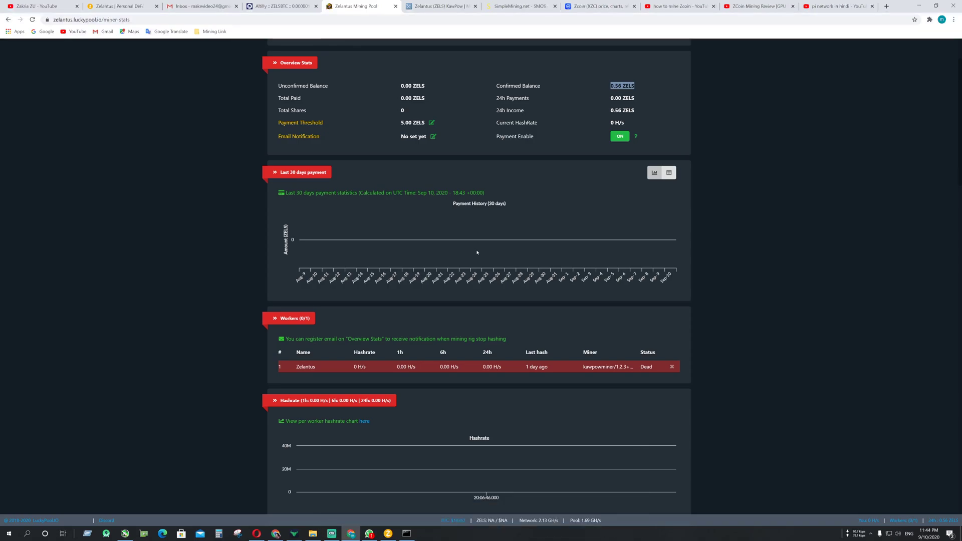
{"action": "scroll", "coordinate": [440, 296], "scroll_direction": "up", "scroll_amount": 2}
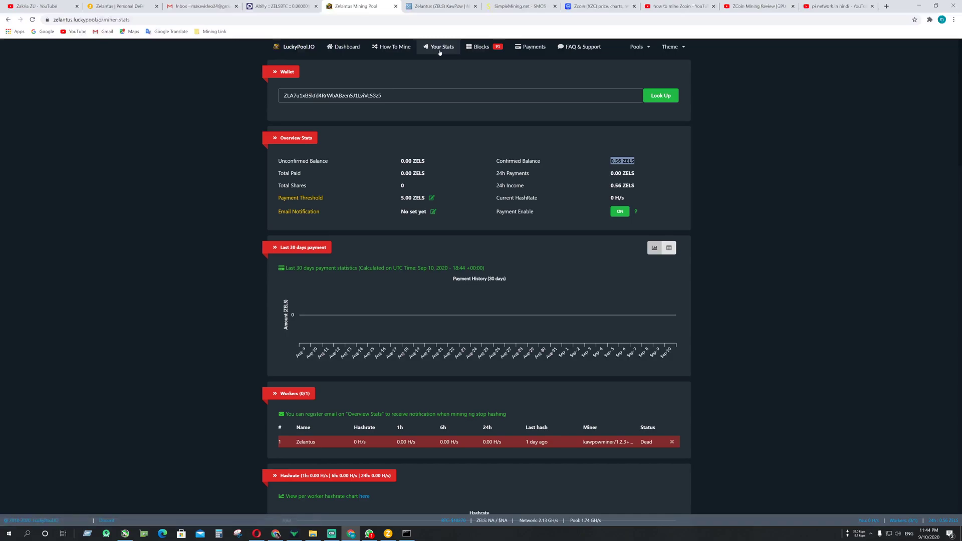
Look up the Zelantus wallet address on LuckyPool and examine its overview stats and confirmed balance
{"action": "left_click_drag", "start_coordinate": [399, 96], "coordinate": [274, 97]}
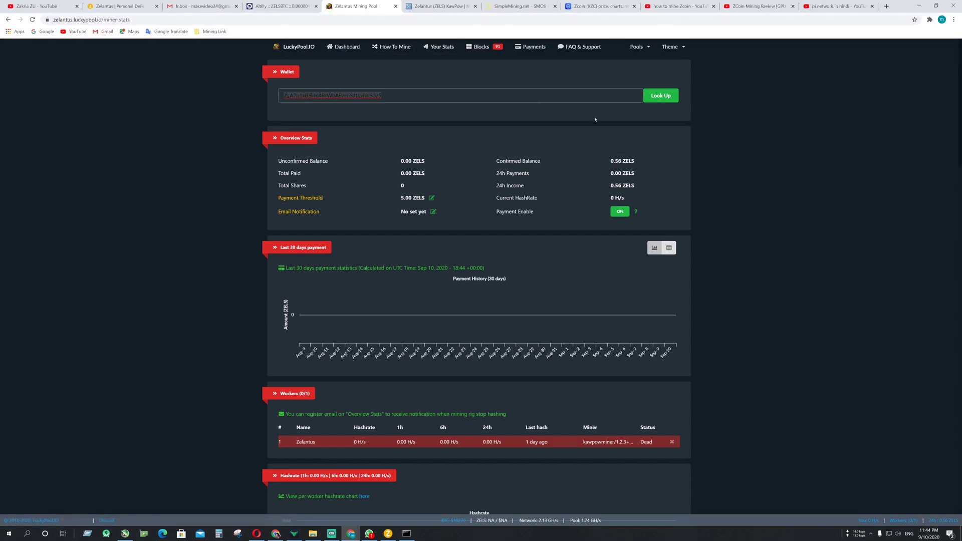
{"action": "left_click", "coordinate": [659, 95]}
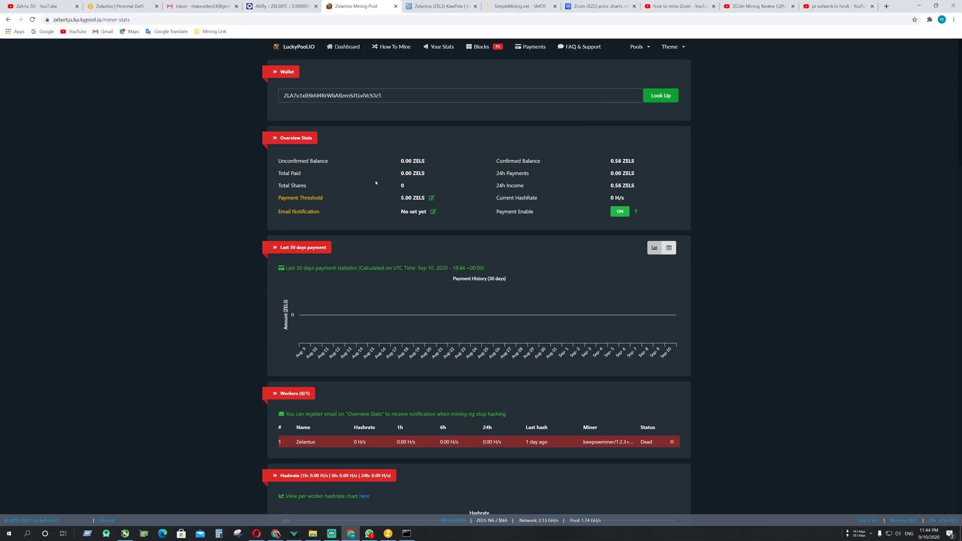
{"action": "scroll", "coordinate": [376, 183], "scroll_direction": "down", "scroll_amount": 4}
{"action": "scroll", "coordinate": [376, 183], "scroll_direction": "up", "scroll_amount": 4}
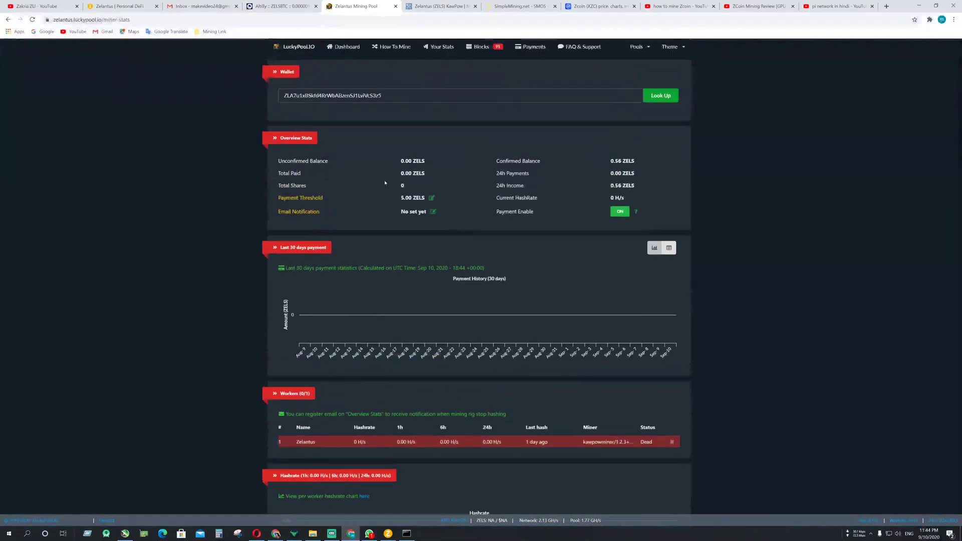
{"action": "mouse_move", "coordinate": [608, 161]}
{"action": "left_mouse_down"}
{"action": "mouse_move", "coordinate": [645, 165]}
{"action": "mouse_move", "coordinate": [615, 161]}
{"action": "left_mouse_up"}
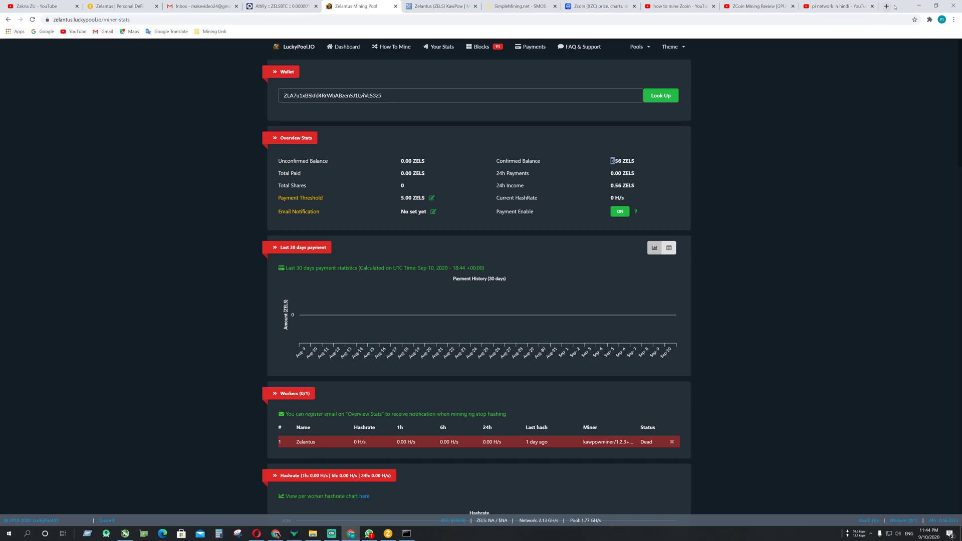
Minimize the browser, reposition the WildRig console and close it to stop the miner
{"action": "left_click", "coordinate": [919, 5]}
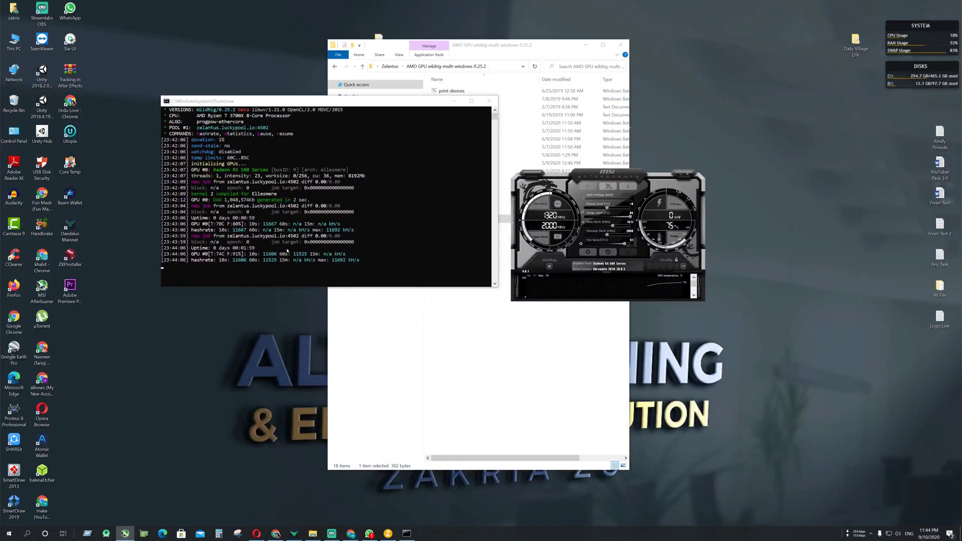
{"action": "left_click_drag", "start_coordinate": [328, 102], "coordinate": [329, 107]}
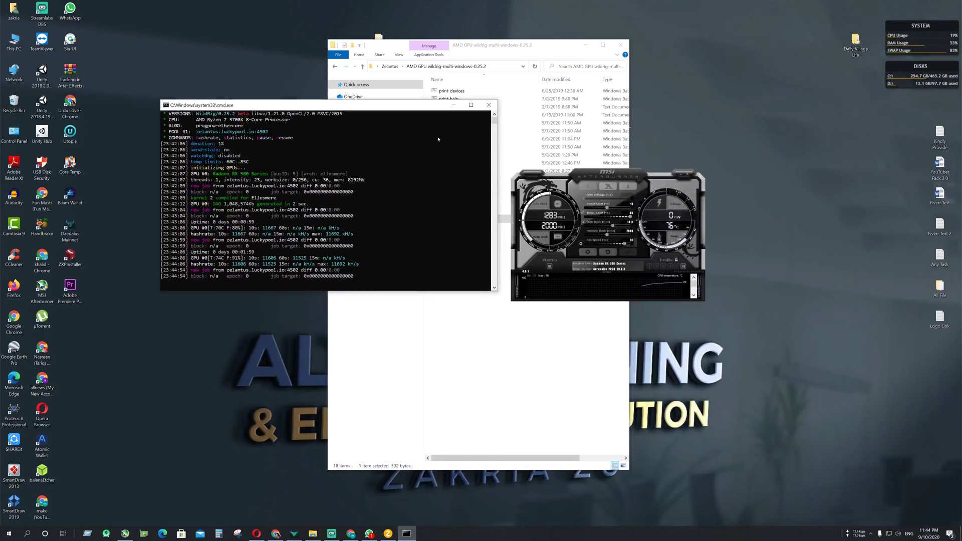
{"action": "left_click_drag", "start_coordinate": [424, 105], "coordinate": [422, 115]}
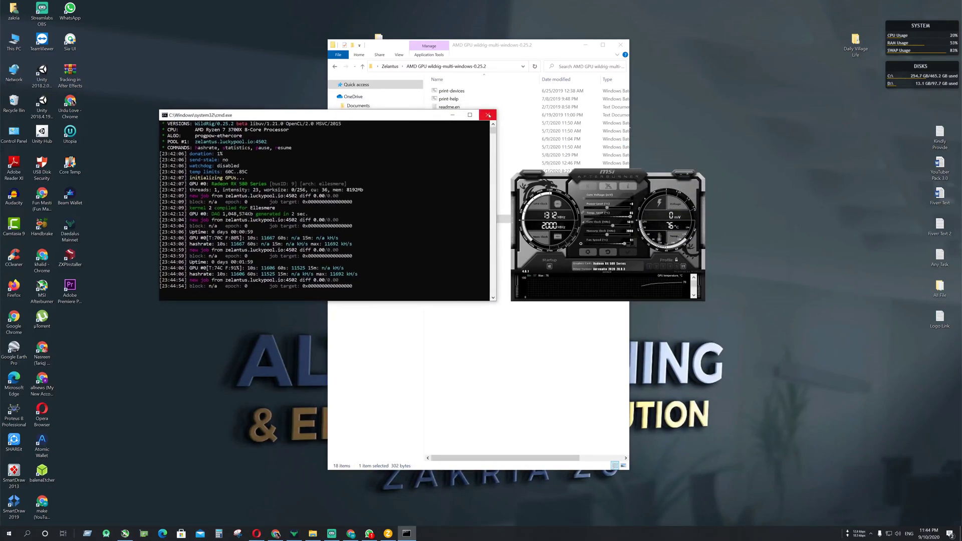
{"action": "left_click", "coordinate": [487, 114]}
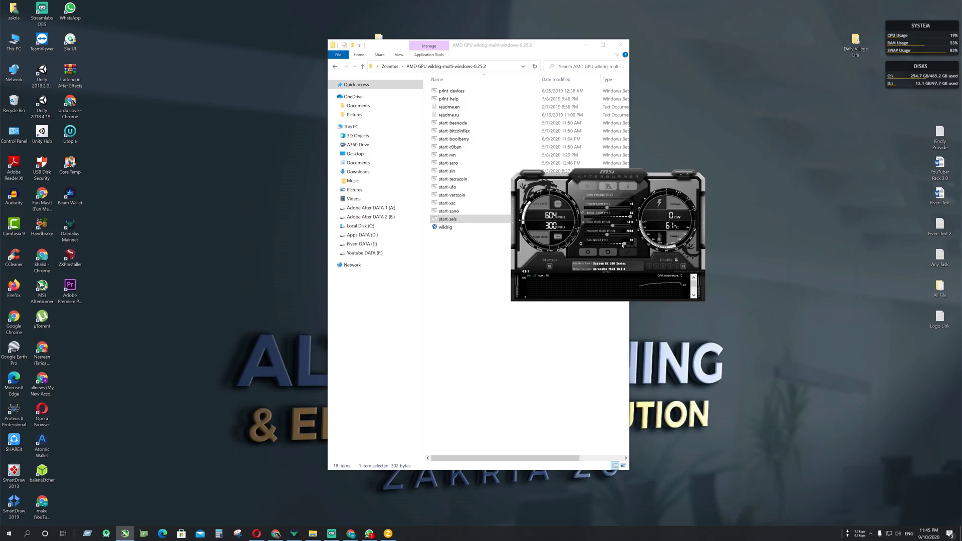
Lower the GPU fan speed in MSI Afterburner, apply it, and put the Afterburner window away
{"action": "left_click", "coordinate": [604, 244]}
{"action": "left_click_drag", "start_coordinate": [599, 244], "coordinate": [598, 244]}
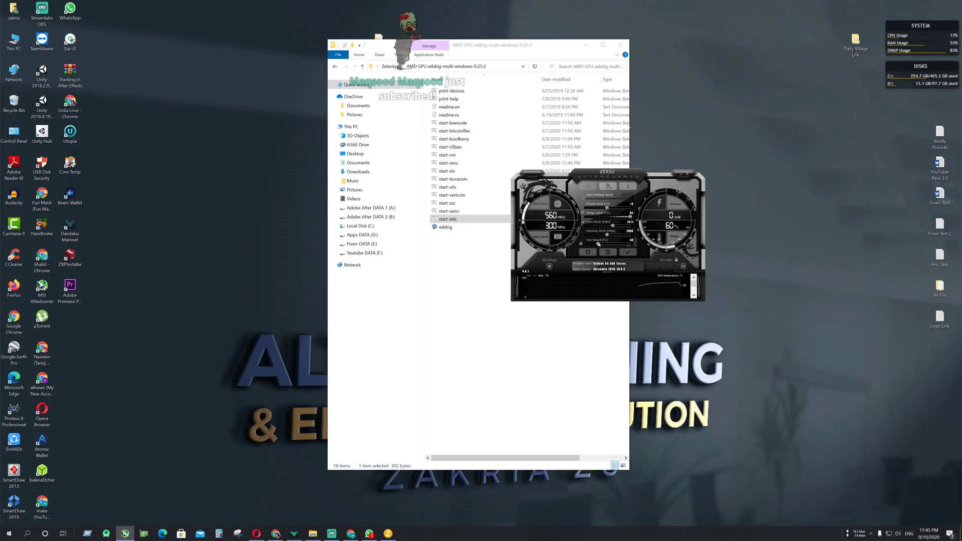
{"action": "left_click", "coordinate": [626, 252]}
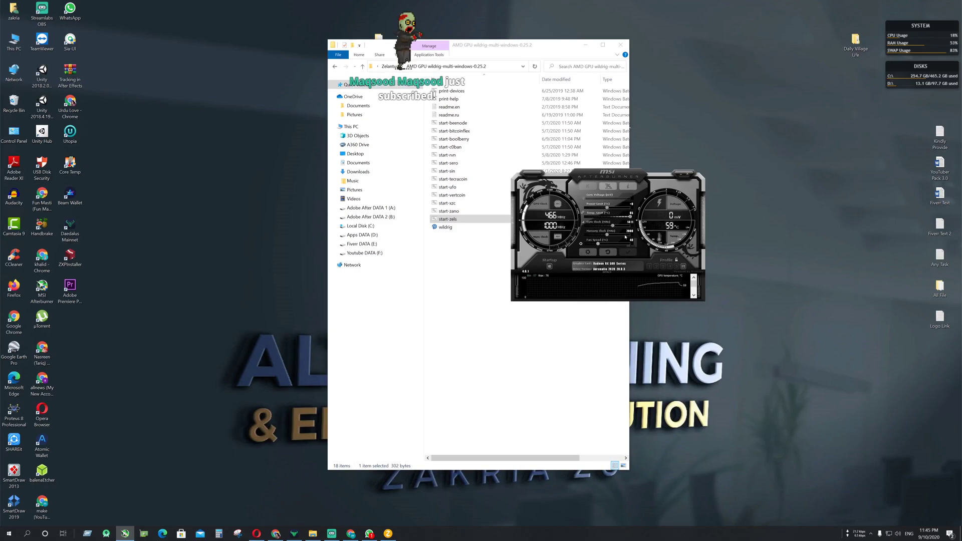
{"action": "left_click_drag", "start_coordinate": [628, 178], "coordinate": [587, 181]}
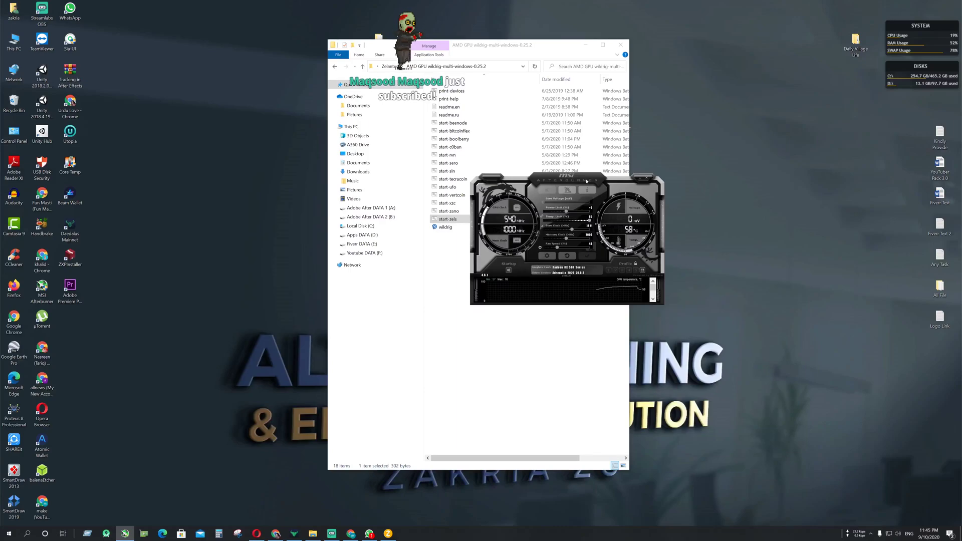
{"action": "left_click", "coordinate": [639, 179]}
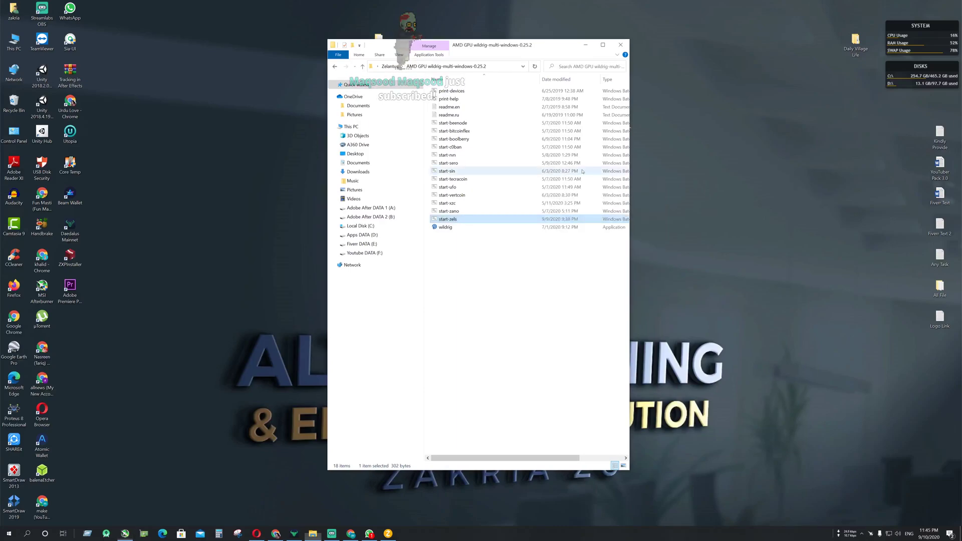
Go up to the Zelantus folder and open NBMiner_Win inside the Nvidia GPU NBMiner_31.1_Win folder
{"action": "left_click", "coordinate": [362, 67]}
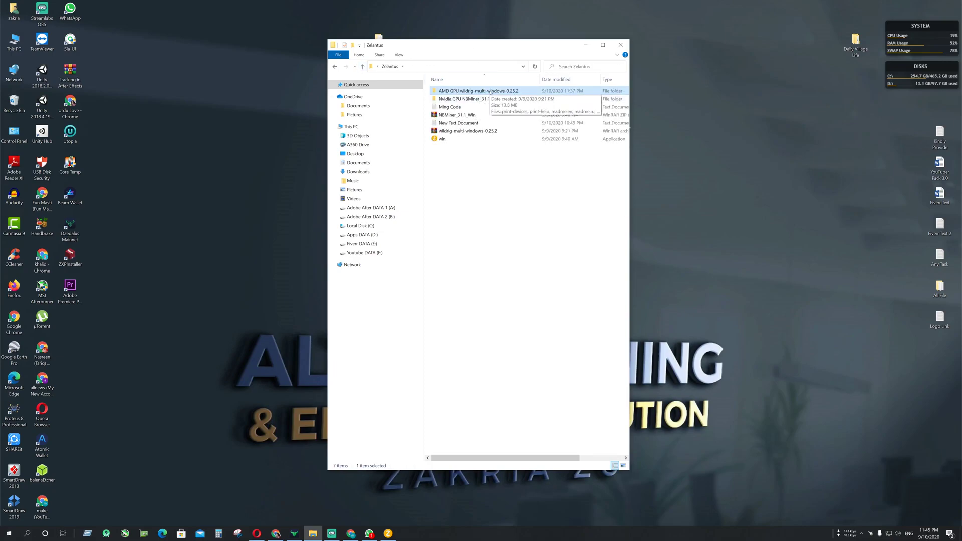
{"action": "double_click", "coordinate": [466, 99]}
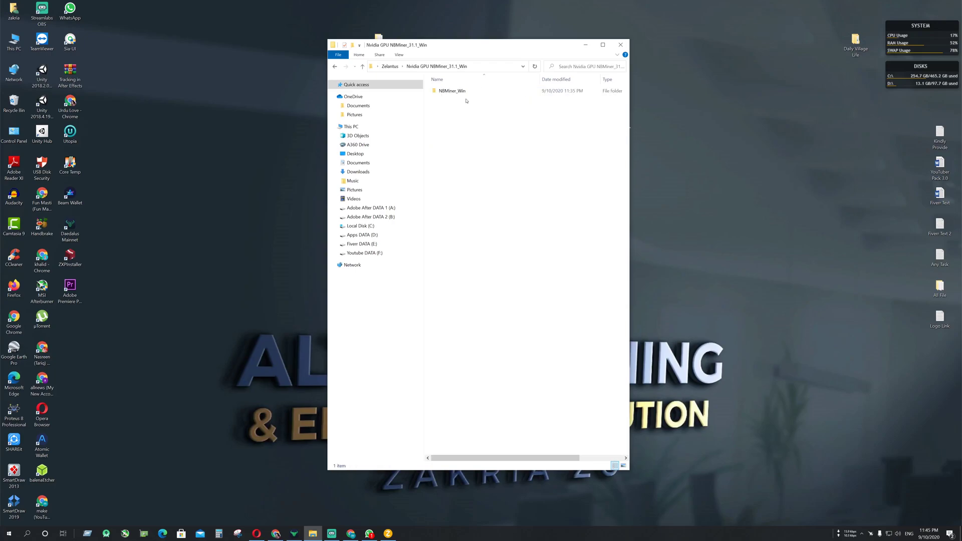
{"action": "double_click", "coordinate": [464, 92]}
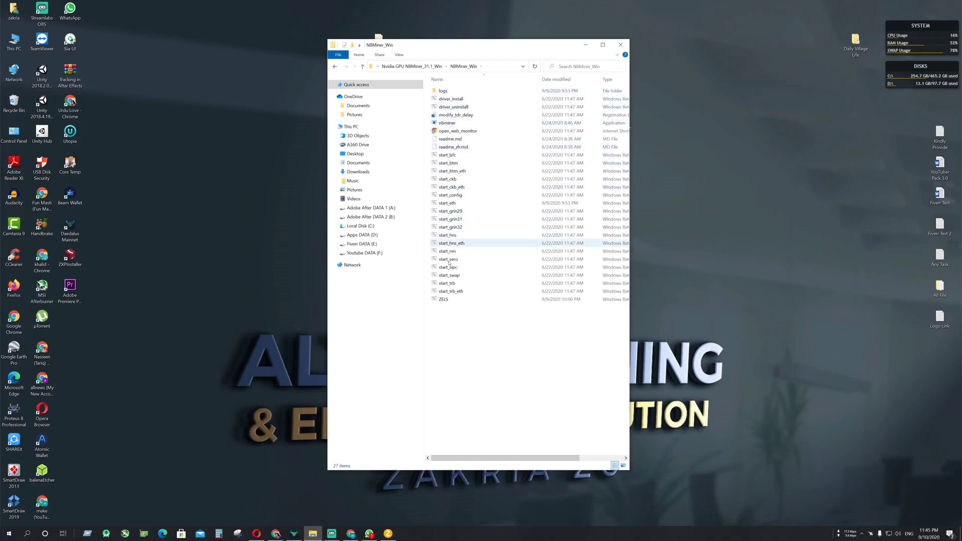
Open the ZELS batch file for editing, examine the wallet address after -u, and close the file
{"action": "right_click", "coordinate": [446, 303]}
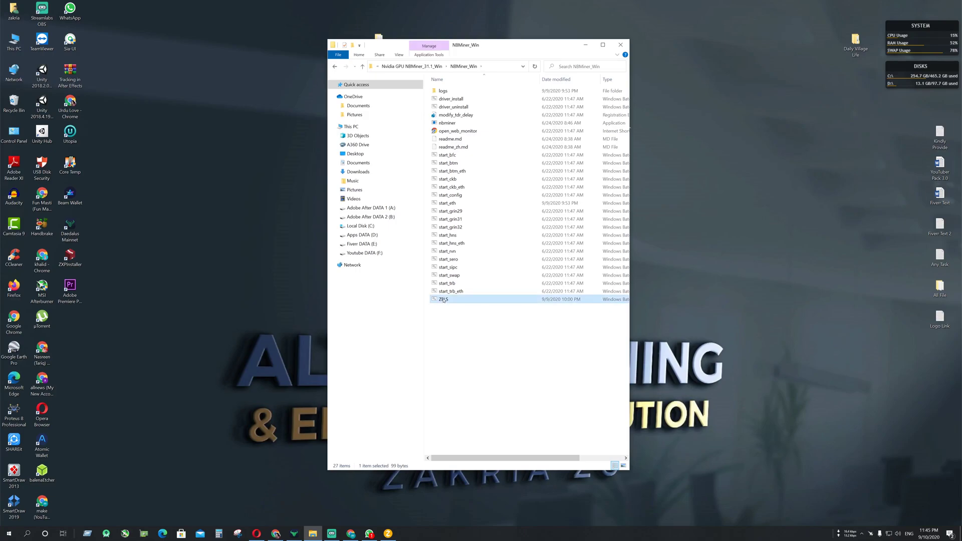
{"action": "left_click", "coordinate": [459, 312]}
{"action": "left_click_drag", "start_coordinate": [513, 119], "coordinate": [324, 119]}
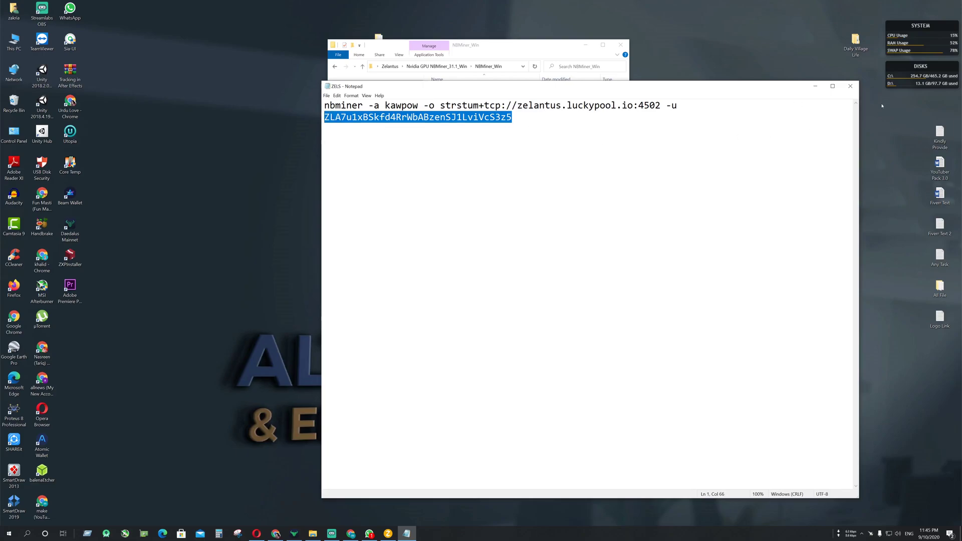
{"action": "left_click", "coordinate": [850, 86]}
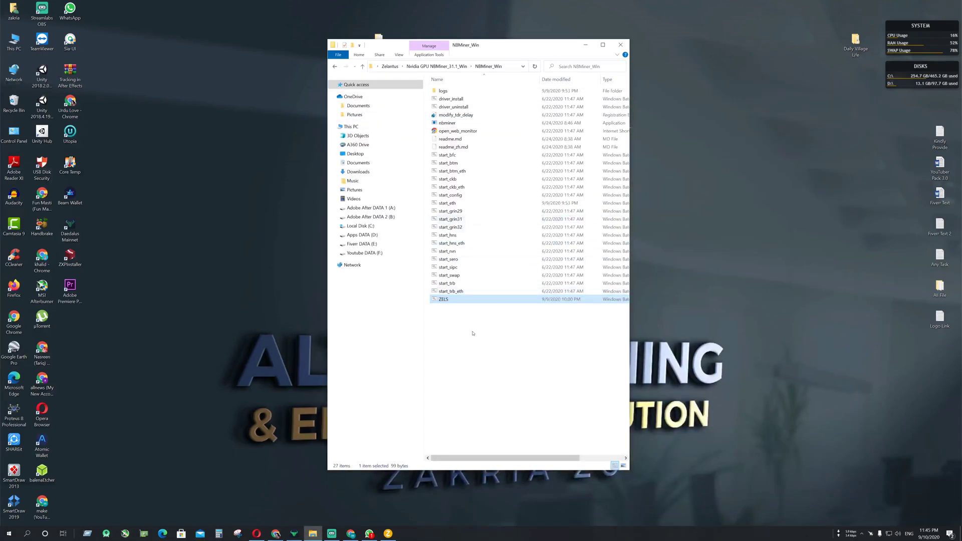
Try to start NBMiner by running the ZELS batch file
{"action": "double_click", "coordinate": [443, 300]}
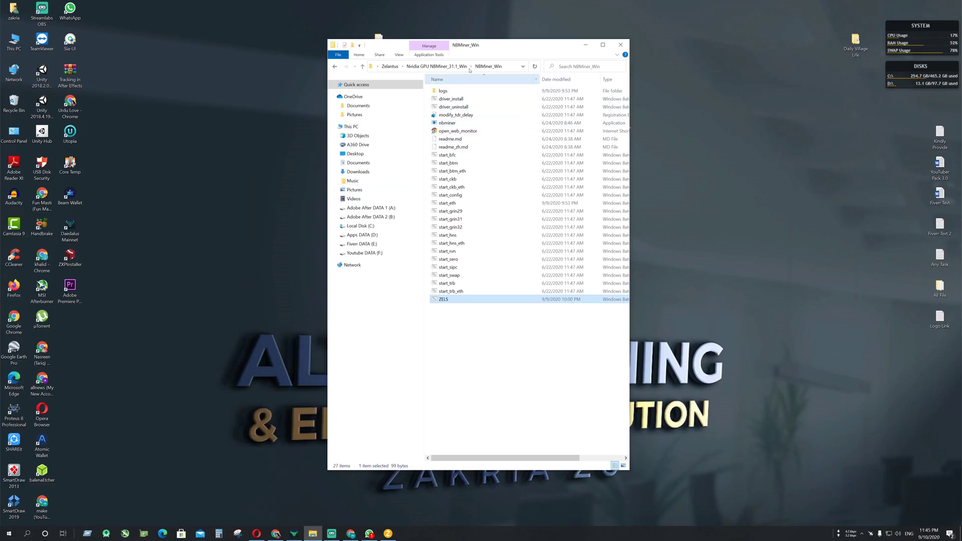
{"action": "left_click_drag", "start_coordinate": [480, 46], "coordinate": [499, 47]}
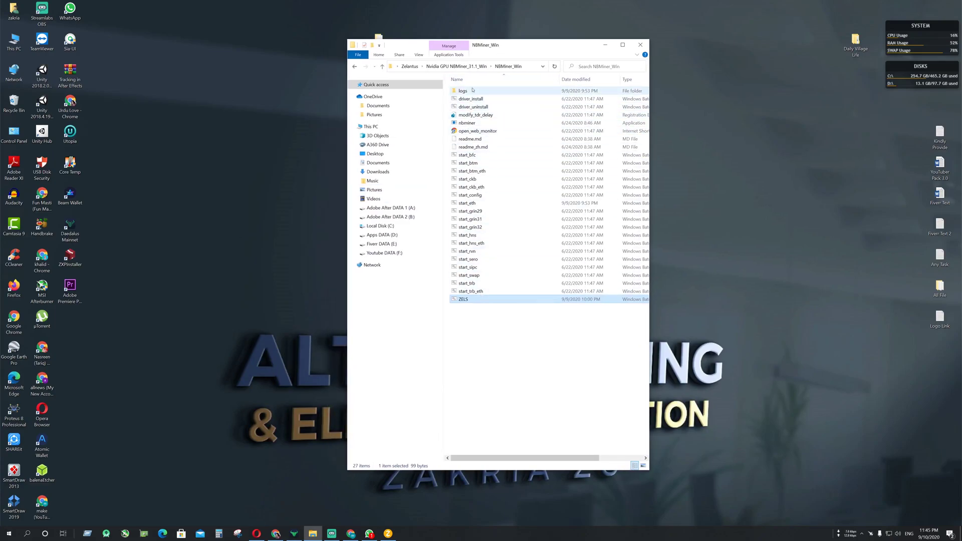
{"action": "double_click", "coordinate": [465, 299]}
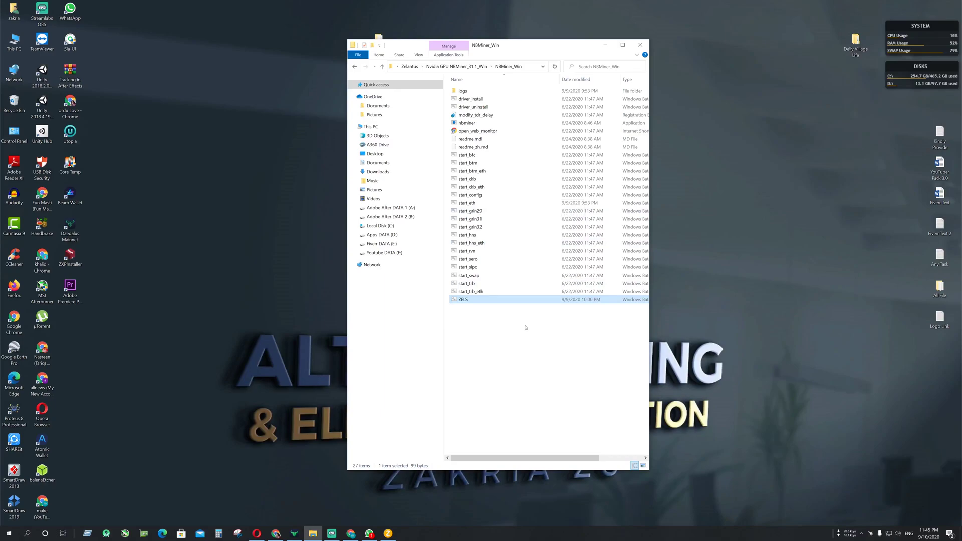
Run the start_eth batch file to check NBMiner's console output, and close the miner console
{"action": "double_click", "coordinate": [473, 203]}
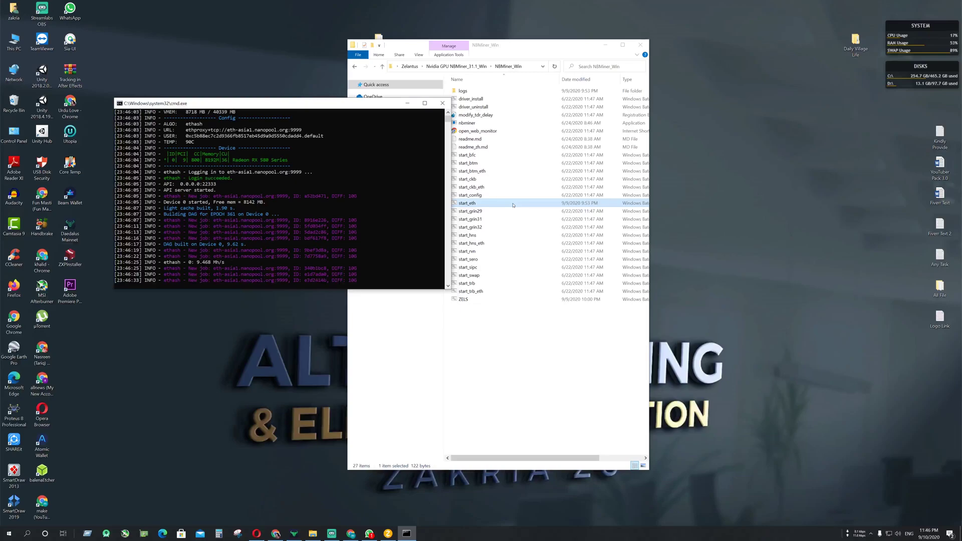
{"action": "left_click", "coordinate": [227, 250]}
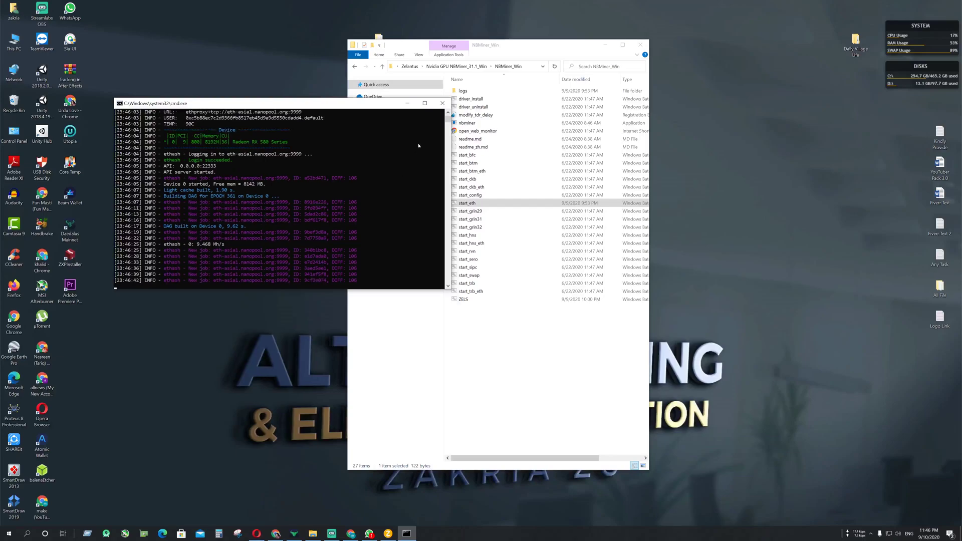
{"action": "left_click", "coordinate": [443, 103]}
Return to the Zelantus folder, open the Ming Code text file and move its window below the folder's file list header
{"action": "left_click_drag", "start_coordinate": [433, 47], "coordinate": [410, 50]}
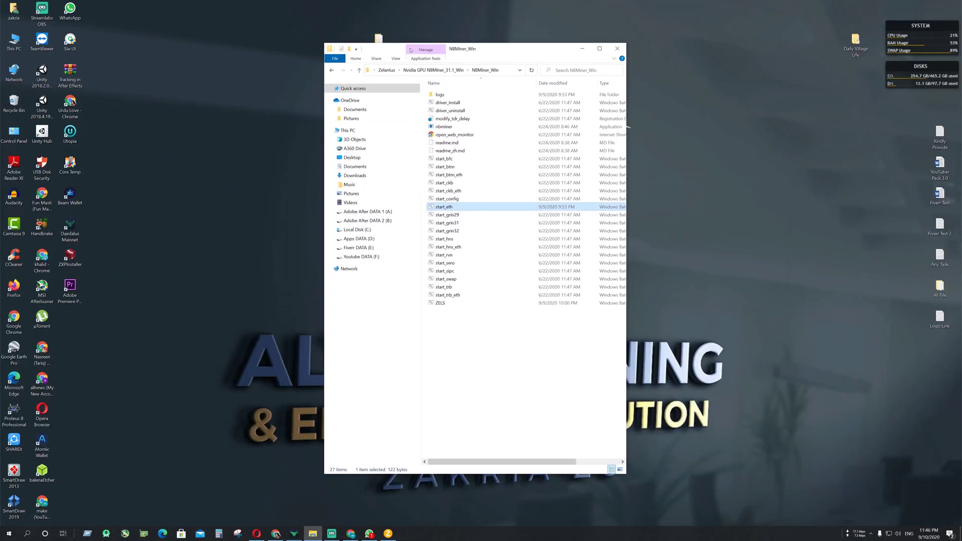
{"action": "left_click", "coordinate": [360, 70]}
{"action": "left_click", "coordinate": [360, 71]}
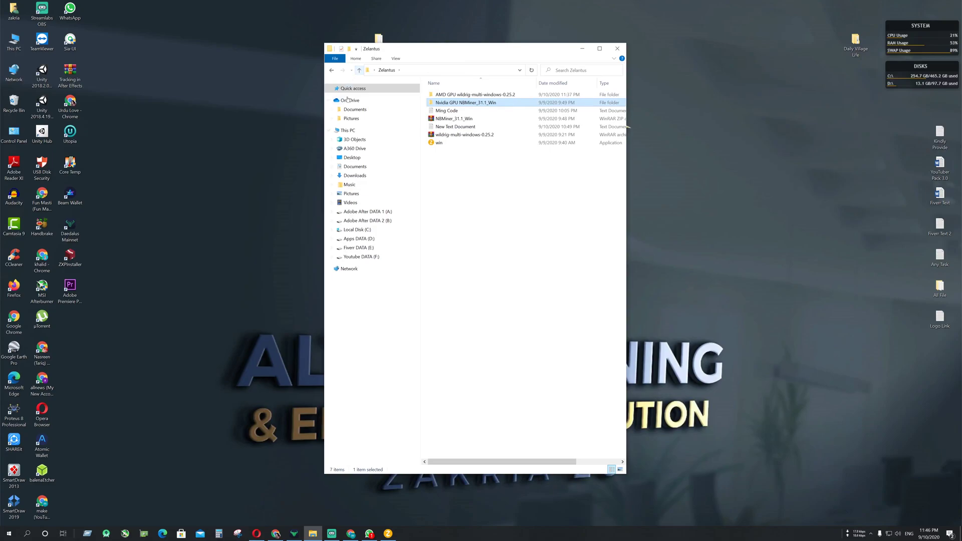
{"action": "double_click", "coordinate": [445, 111]}
{"action": "left_click_drag", "start_coordinate": [449, 48], "coordinate": [409, 131]}
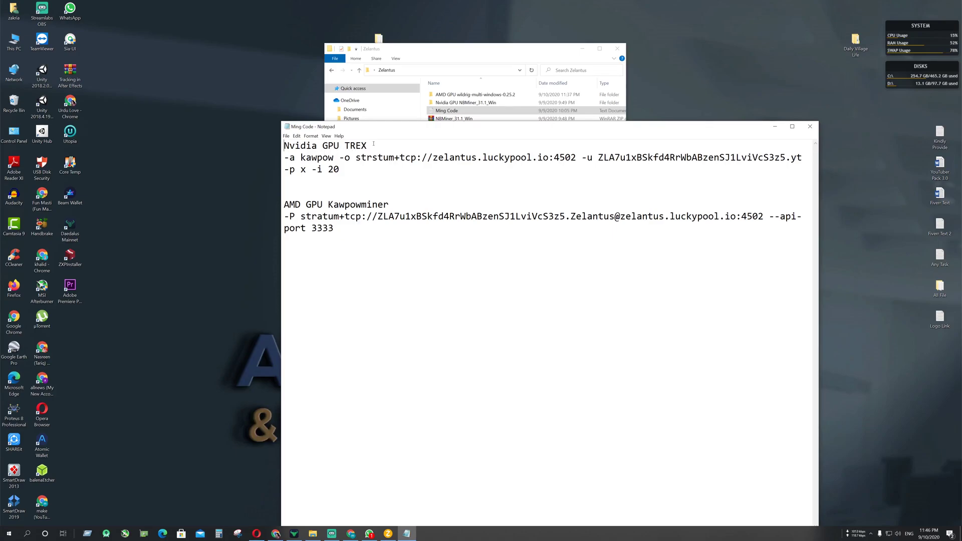
Switch to the browser and open SimpleMining's Group Config page
{"action": "left_click", "coordinate": [351, 534]}
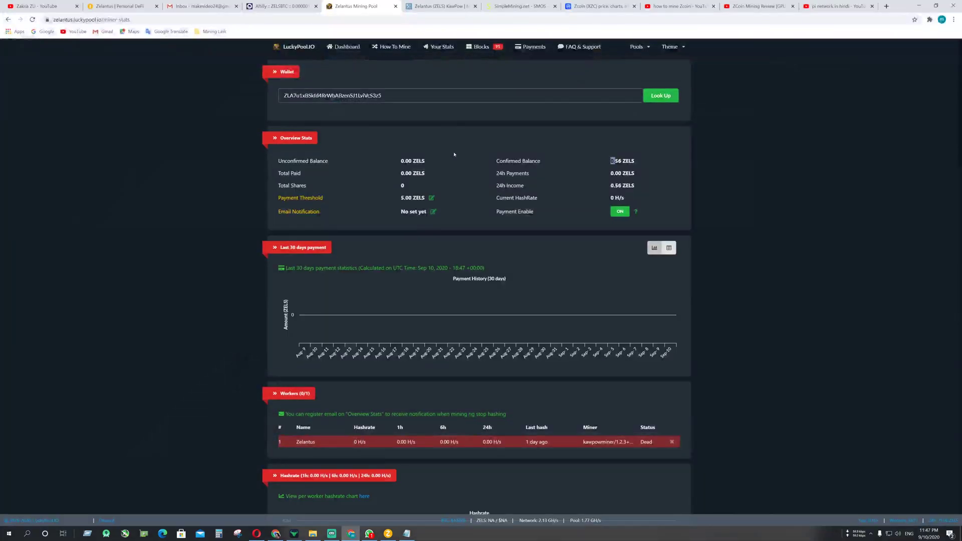
{"action": "left_click", "coordinate": [505, 4]}
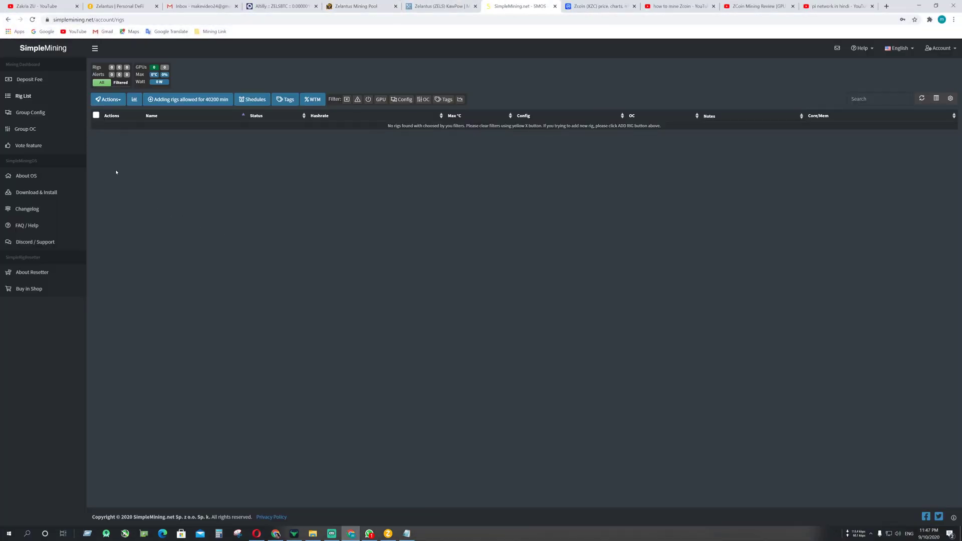
{"action": "left_click", "coordinate": [38, 114]}
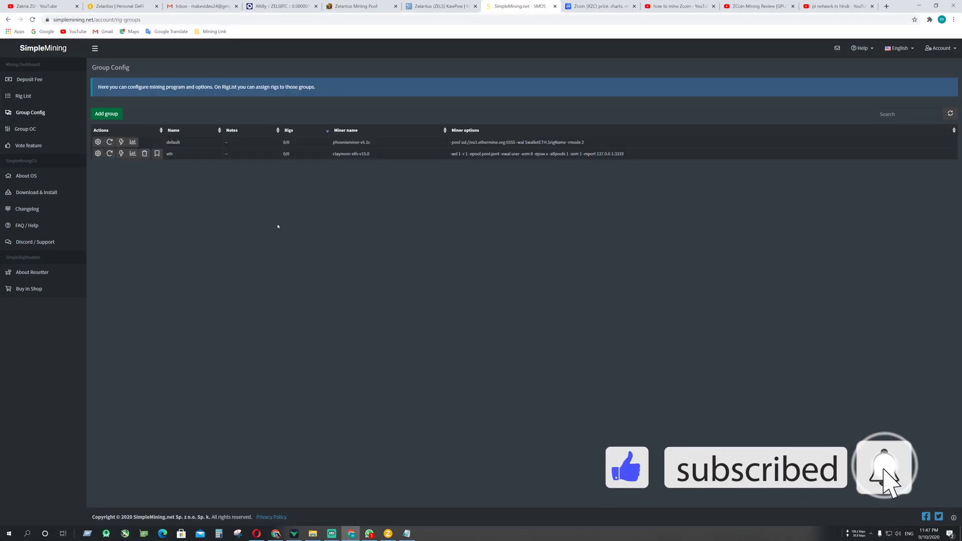
Start adding a mining group and select t-rex-v0.16.2-cuda10.0 as its miner
{"action": "left_click", "coordinate": [112, 115]}
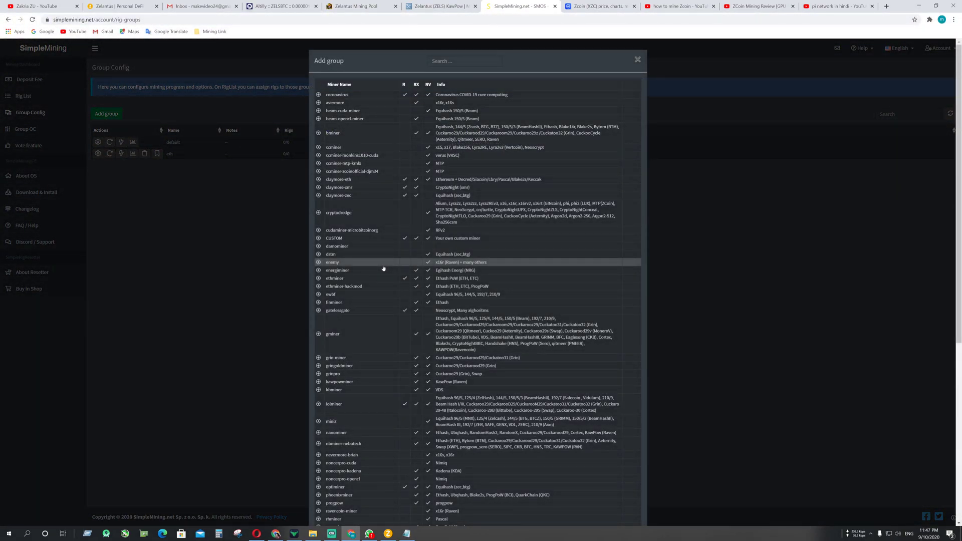
{"action": "scroll", "coordinate": [384, 268], "scroll_direction": "down", "scroll_amount": 6}
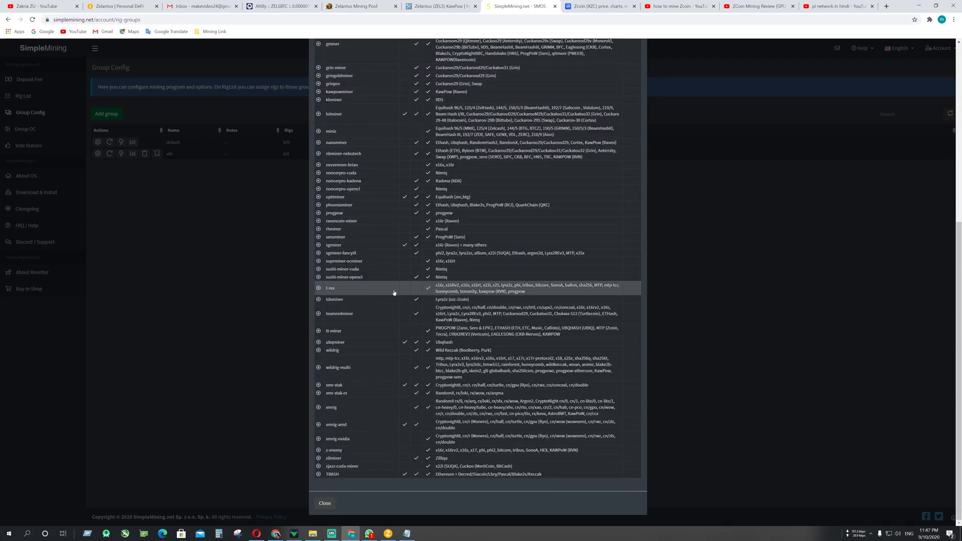
{"action": "left_click", "coordinate": [580, 287]}
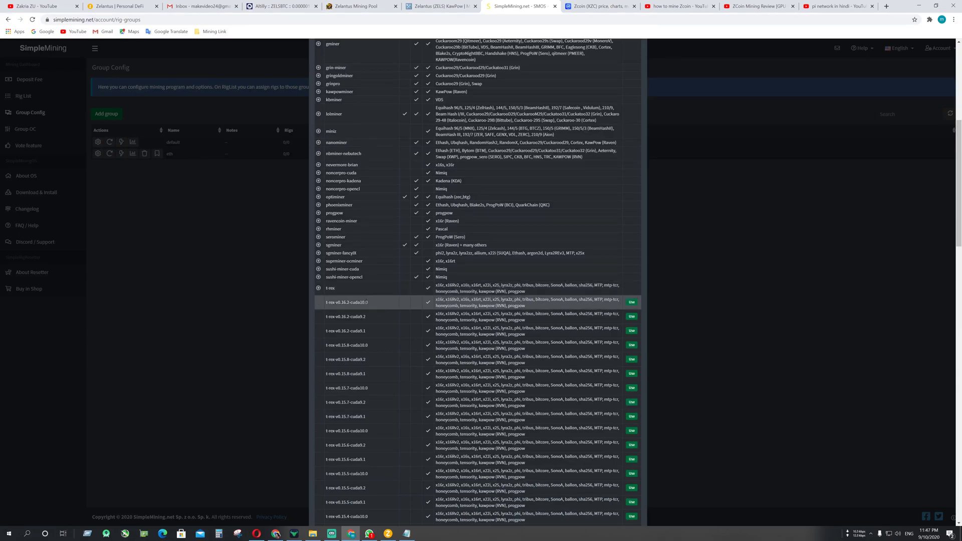
{"action": "left_click", "coordinate": [632, 303]}
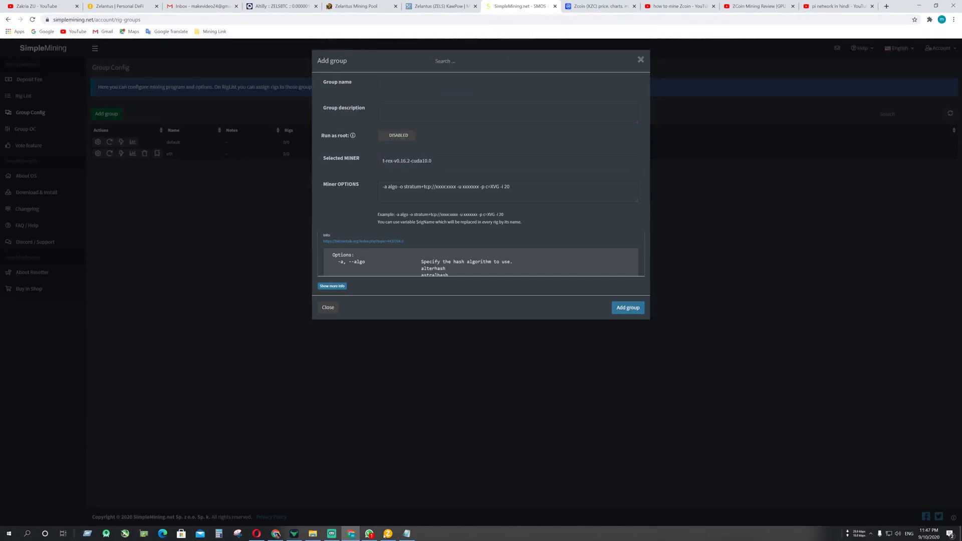
Replace the miner options with the Nvidia GPU TREX command copied from the Ming Code note, and close the group form without saving
{"action": "left_click", "coordinate": [406, 533]}
{"action": "left_click_drag", "start_coordinate": [341, 171], "coordinate": [284, 159]}
{"action": "right_click", "coordinate": [296, 156]}
{"action": "left_click", "coordinate": [315, 176]}
{"action": "left_click_drag", "start_coordinate": [377, 134], "coordinate": [545, 235]}
{"action": "left_click_drag", "start_coordinate": [511, 187], "coordinate": [332, 190]}
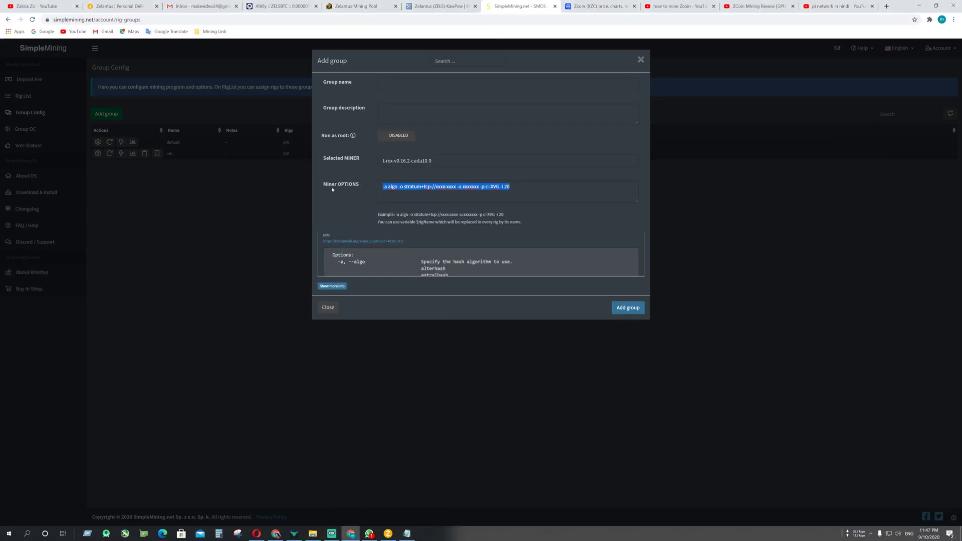
{"action": "right_click", "coordinate": [400, 186]}
{"action": "left_click", "coordinate": [425, 224]}
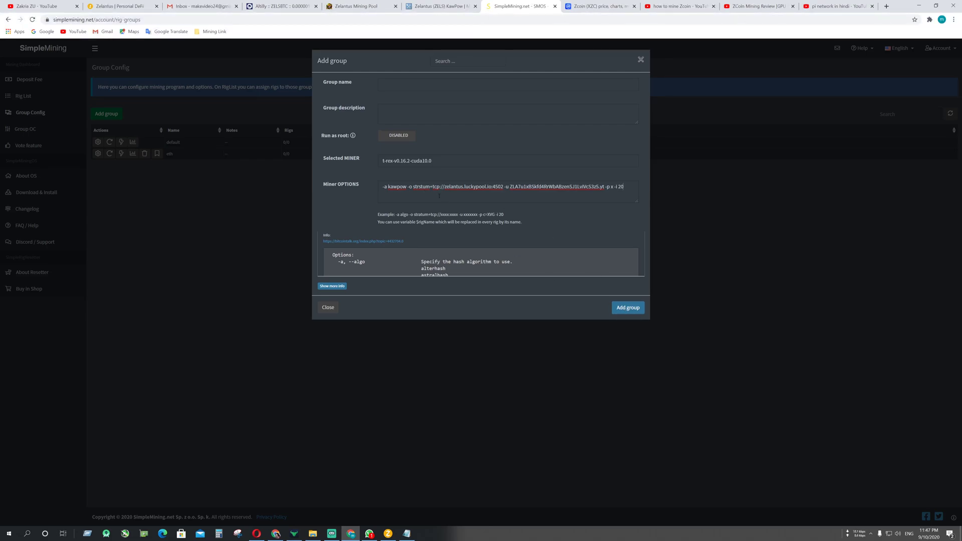
{"action": "left_click", "coordinate": [400, 82]}
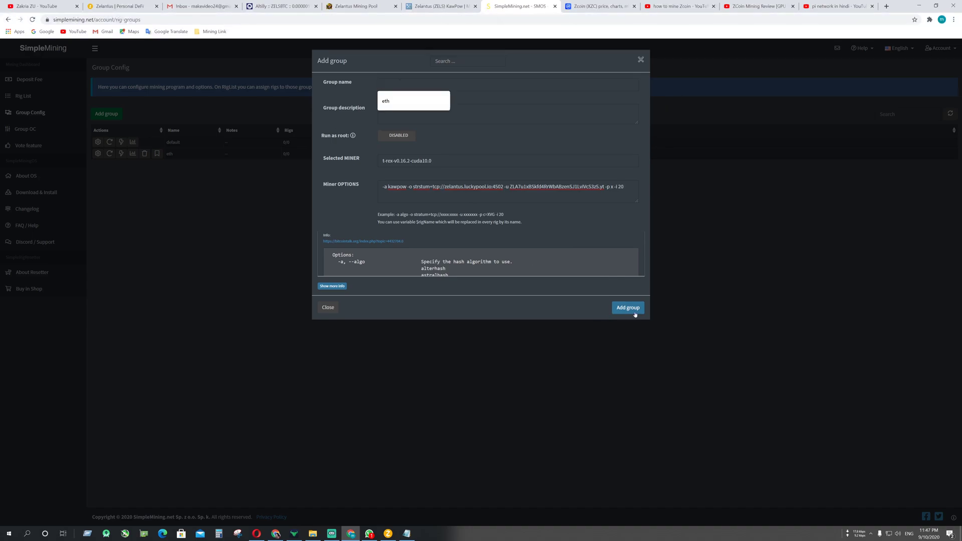
{"action": "left_click", "coordinate": [640, 60]}
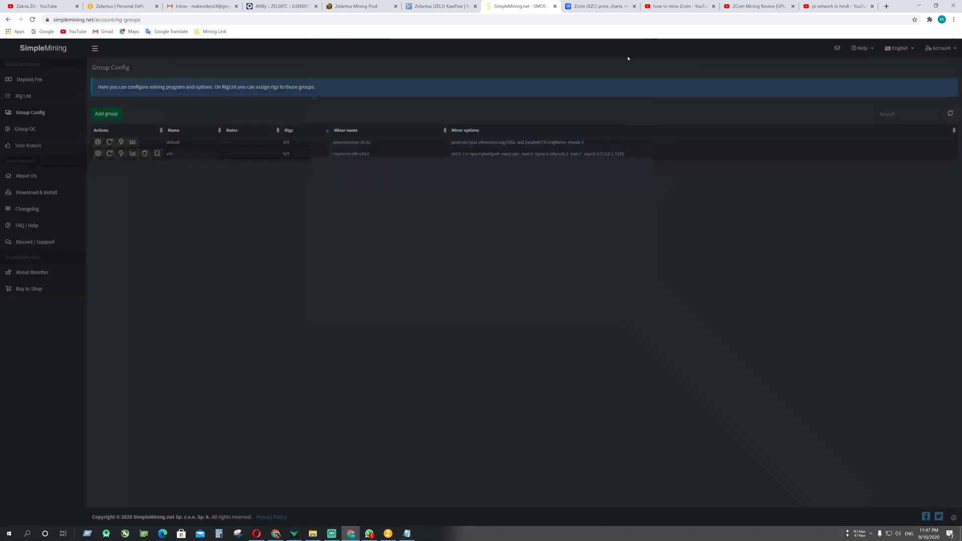
Check the Ming Code note, start another mining group and select kawpowminer-v1.2.3-cuda10.2 as its miner
{"action": "left_click", "coordinate": [406, 533]}
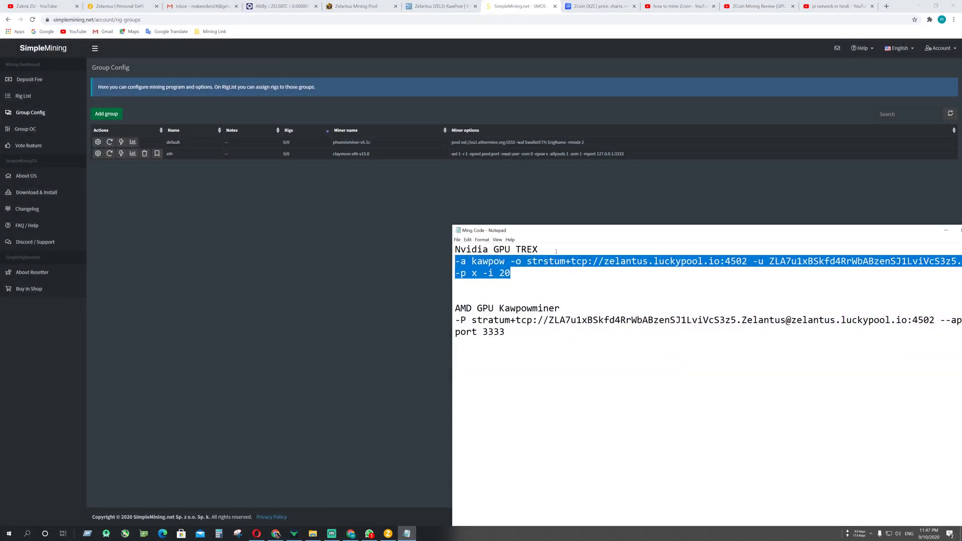
{"action": "left_click_drag", "start_coordinate": [556, 233], "coordinate": [495, 211]}
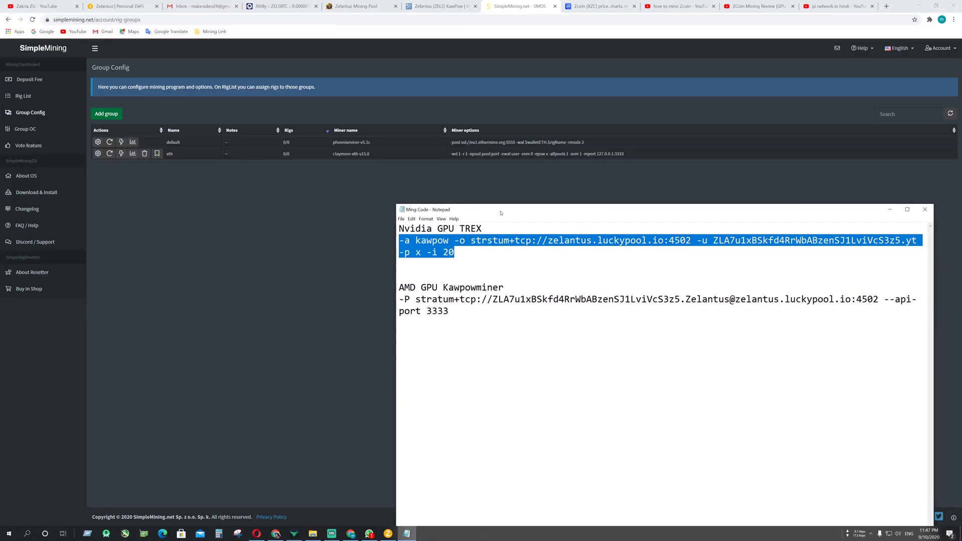
{"action": "left_click", "coordinate": [32, 113]}
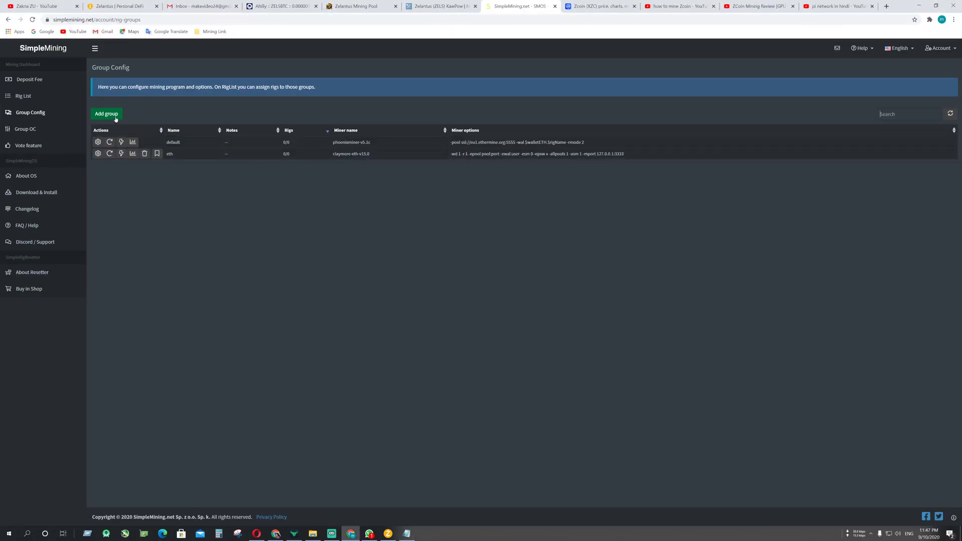
{"action": "left_click", "coordinate": [115, 118]}
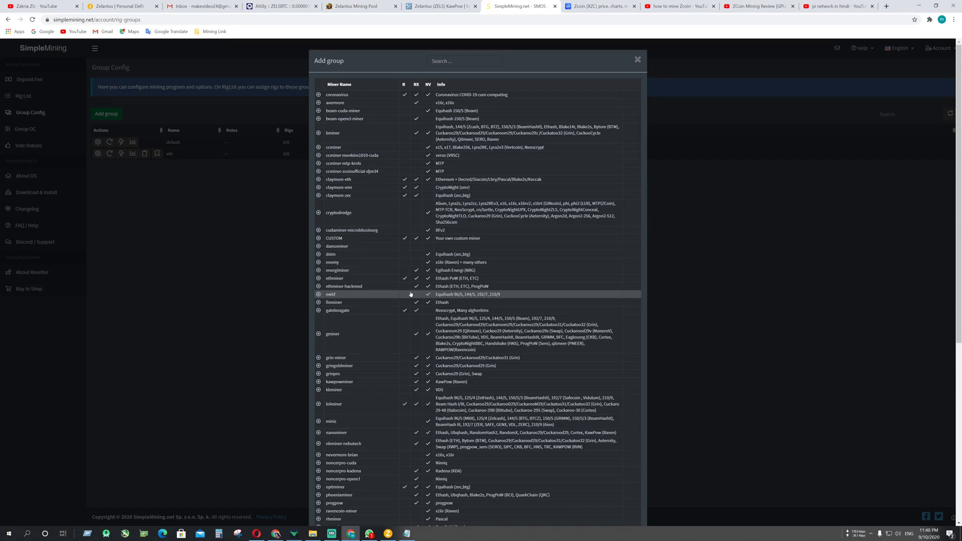
{"action": "scroll", "coordinate": [411, 294], "scroll_direction": "down", "scroll_amount": 4}
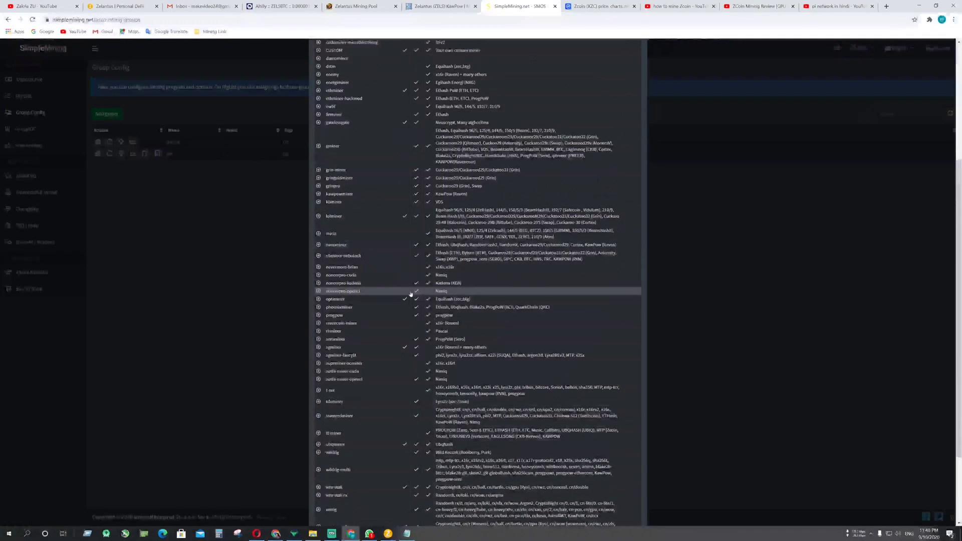
{"action": "scroll", "coordinate": [411, 294], "scroll_direction": "down", "scroll_amount": 3}
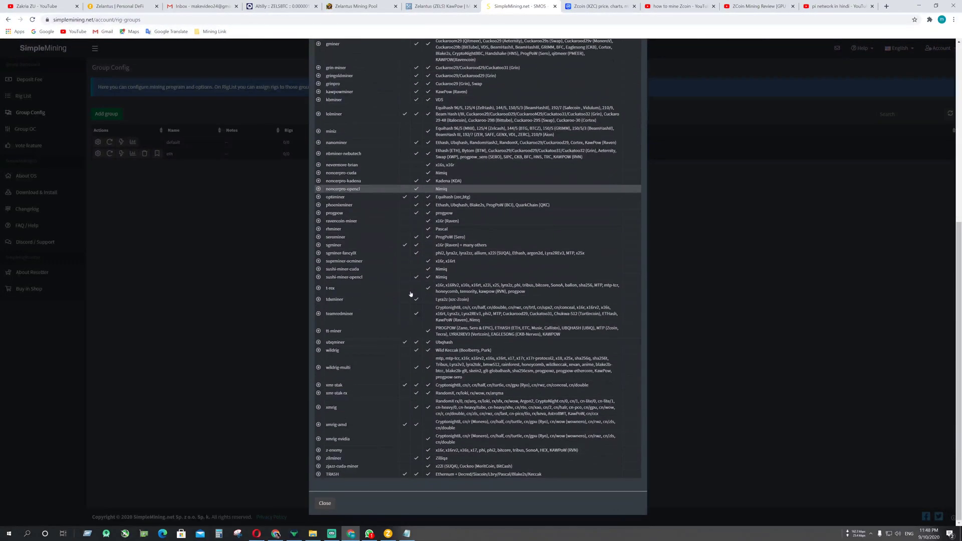
{"action": "left_click", "coordinate": [407, 533]}
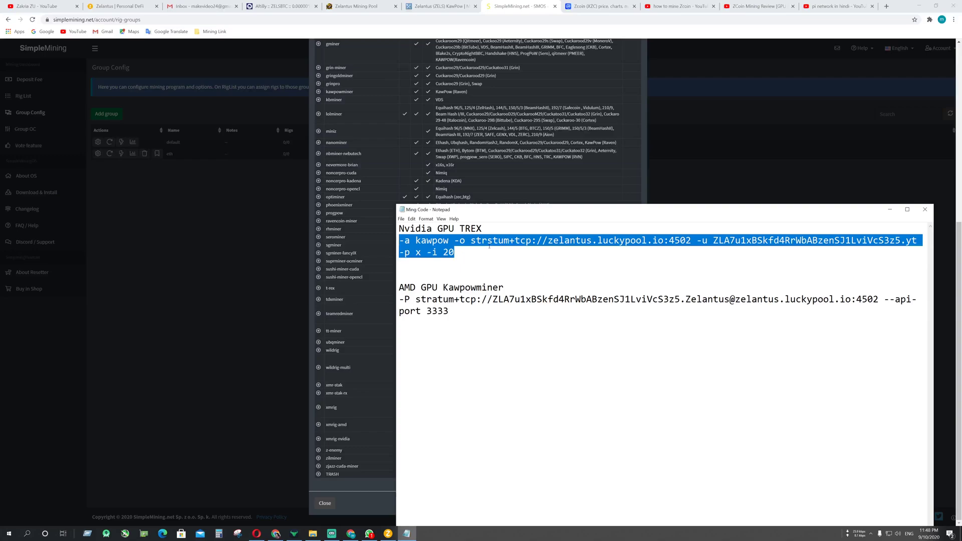
{"action": "left_click_drag", "start_coordinate": [493, 212], "coordinate": [525, 230]}
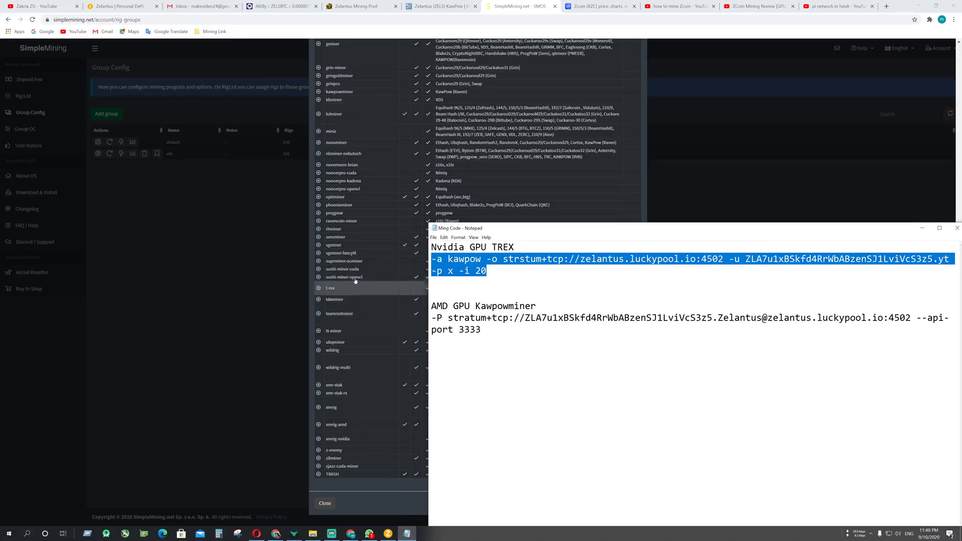
{"action": "scroll", "coordinate": [353, 239], "scroll_direction": "up", "scroll_amount": 3}
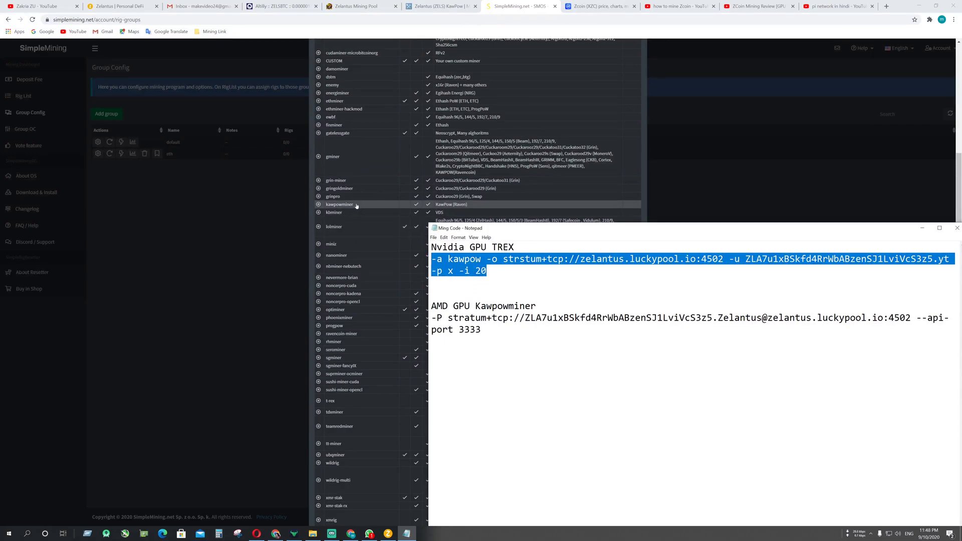
{"action": "left_click", "coordinate": [356, 205]}
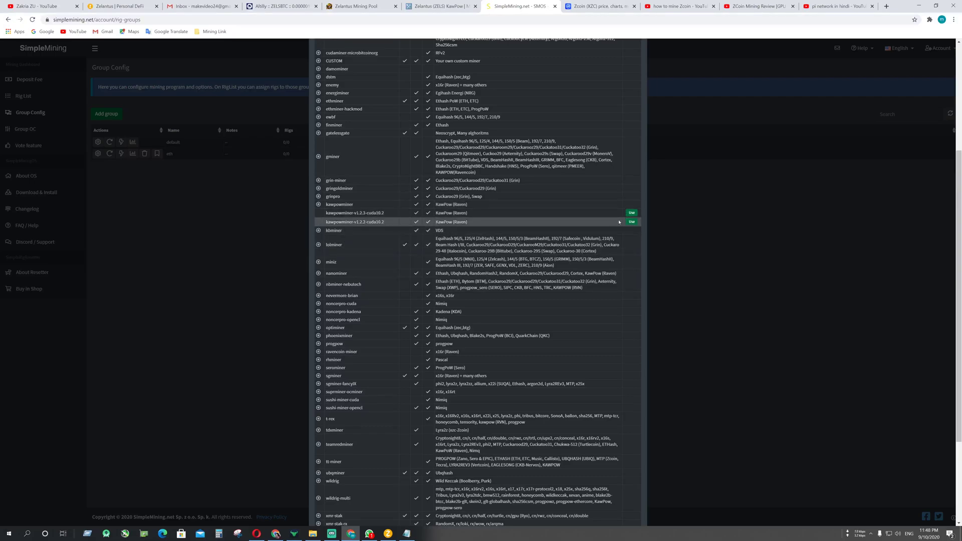
{"action": "scroll", "coordinate": [632, 213], "scroll_direction": "up", "scroll_amount": 2}
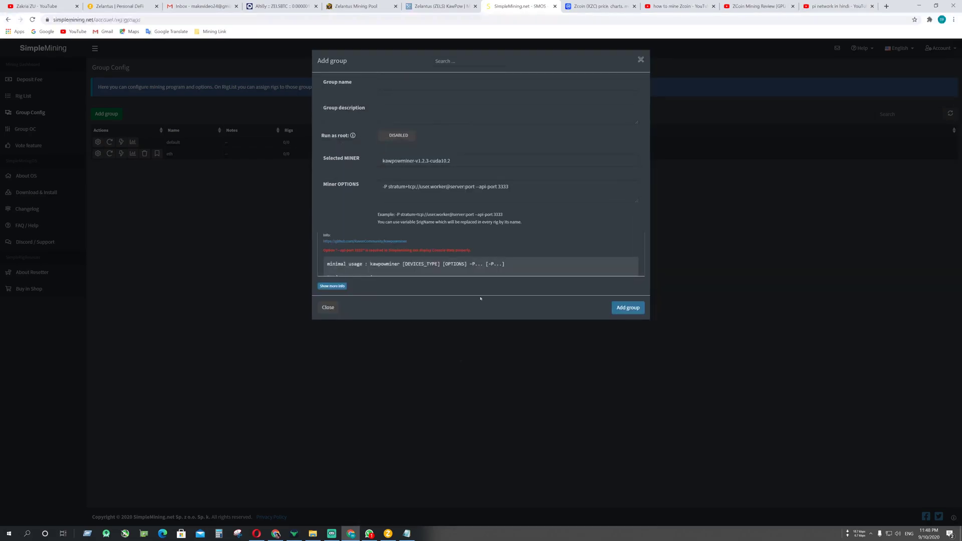
Replace the miner options with the AMD GPU Kawpowminer command copied from the Ming Code note
{"action": "left_click", "coordinate": [406, 534]}
{"action": "left_click_drag", "start_coordinate": [517, 342], "coordinate": [432, 317]}
{"action": "right_click", "coordinate": [454, 322]}
{"action": "left_click", "coordinate": [467, 340]}
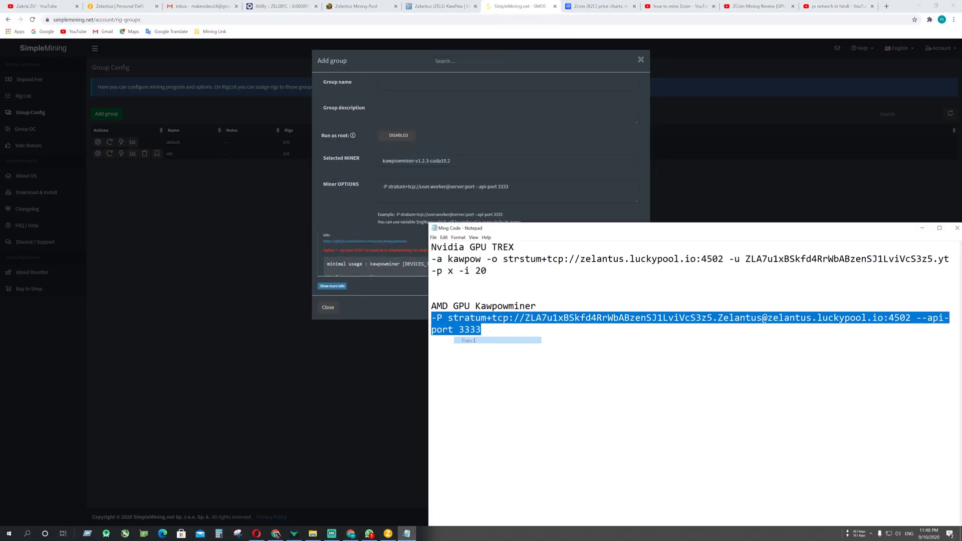
{"action": "left_click_drag", "start_coordinate": [520, 188], "coordinate": [338, 191]}
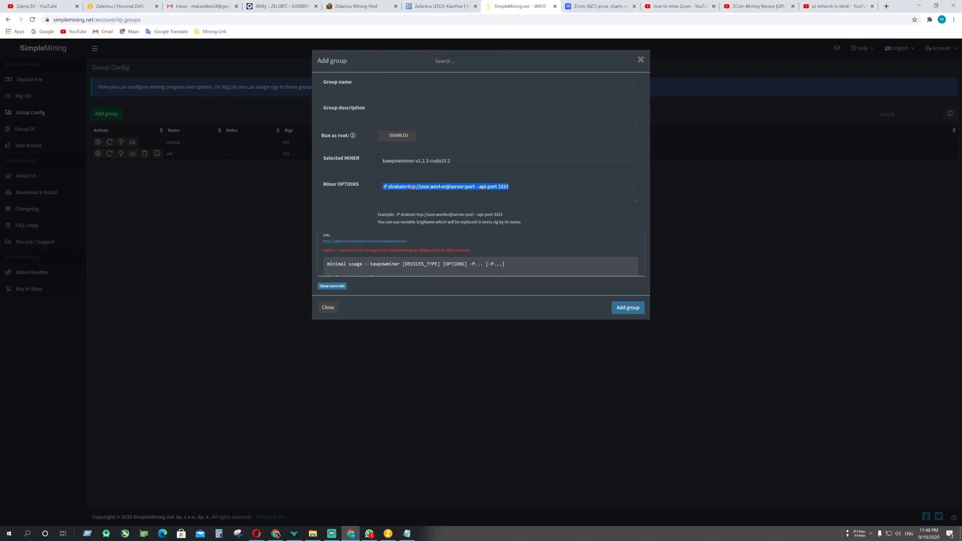
{"action": "right_click", "coordinate": [440, 186]}
{"action": "left_click", "coordinate": [459, 222]}
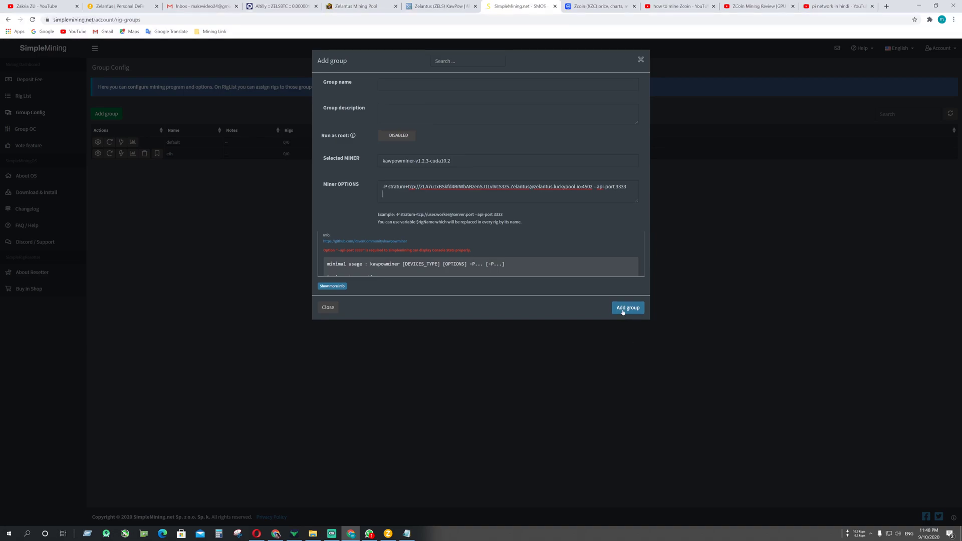
Bring the Ming Code note over the group form and widen its window so each command fits on one line
{"action": "key", "text": "alt+Tab"}
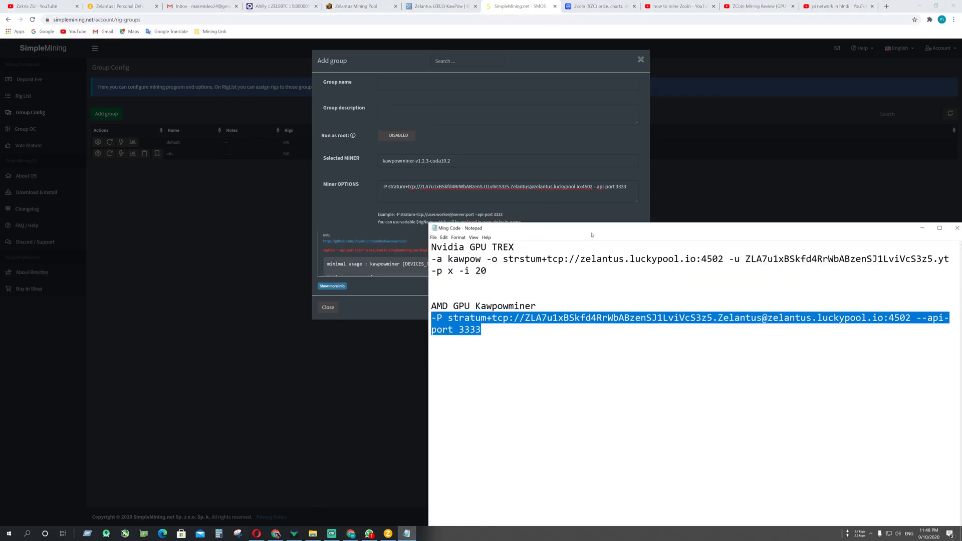
{"action": "left_click_drag", "start_coordinate": [541, 230], "coordinate": [346, 138]}
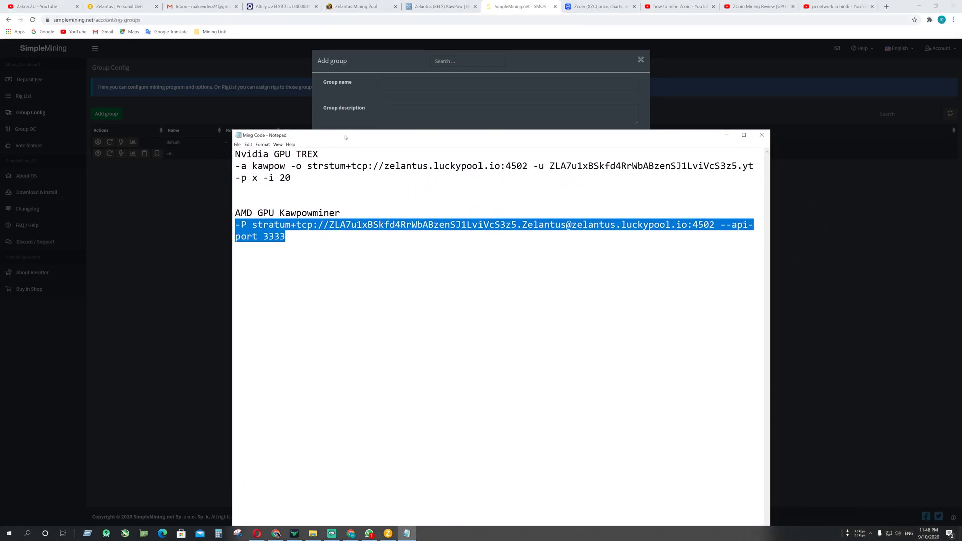
{"action": "left_click_drag", "start_coordinate": [771, 303], "coordinate": [913, 303]}
{"action": "left_click", "coordinate": [552, 191]}
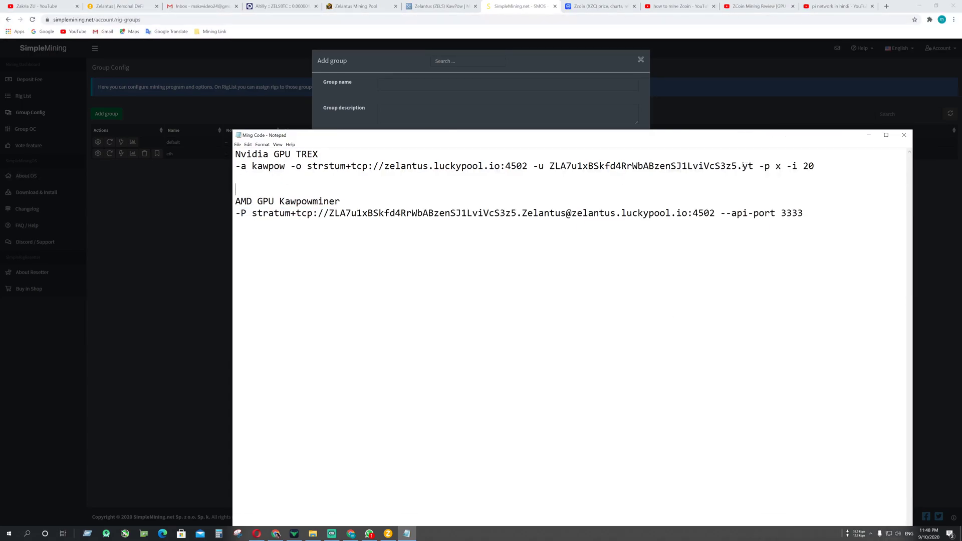
Examine the wallet address and worker name in the Nvidia and AMD commands, and close the group form without saving
{"action": "left_click_drag", "start_coordinate": [737, 166], "coordinate": [632, 166]}
{"action": "double_click", "coordinate": [584, 167]}
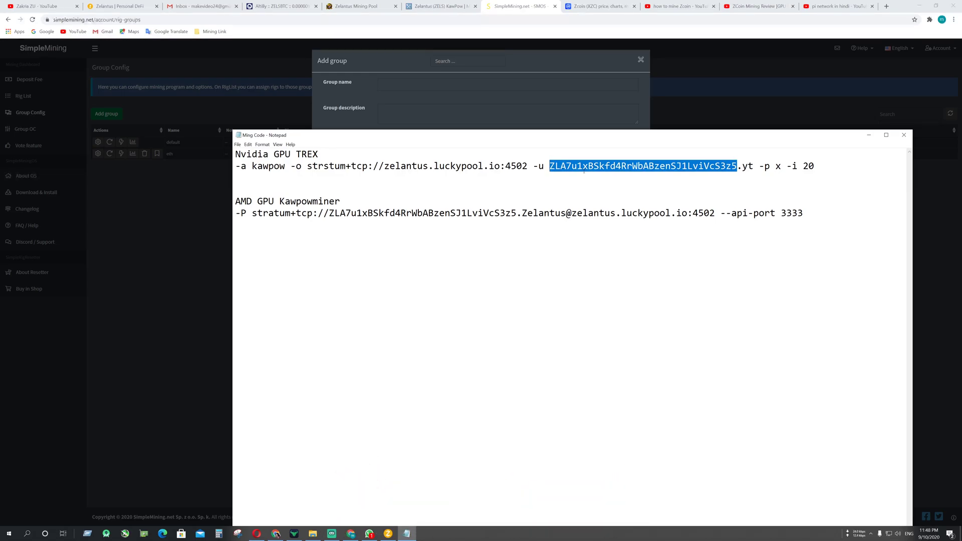
{"action": "left_click_drag", "start_coordinate": [753, 166], "coordinate": [743, 168]}
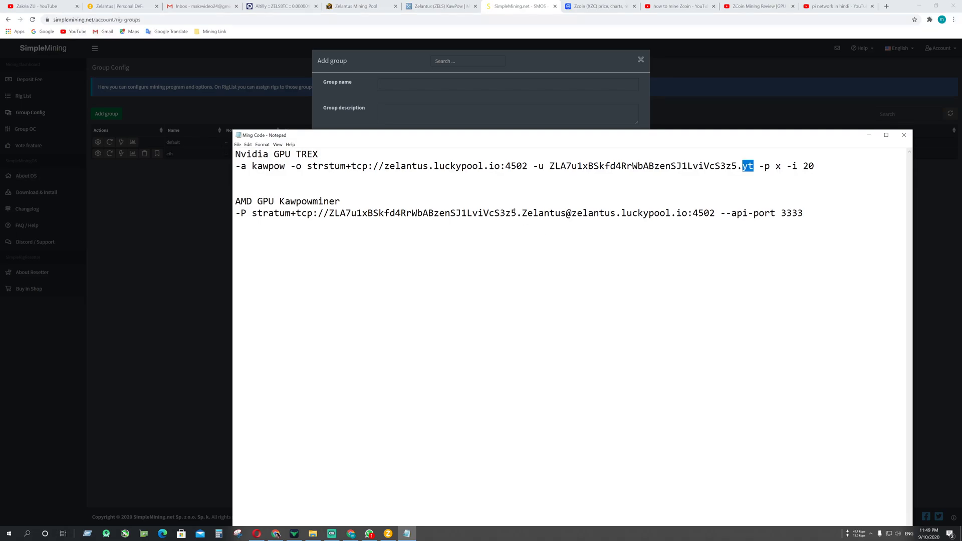
{"action": "left_click_drag", "start_coordinate": [516, 213], "coordinate": [329, 213]}
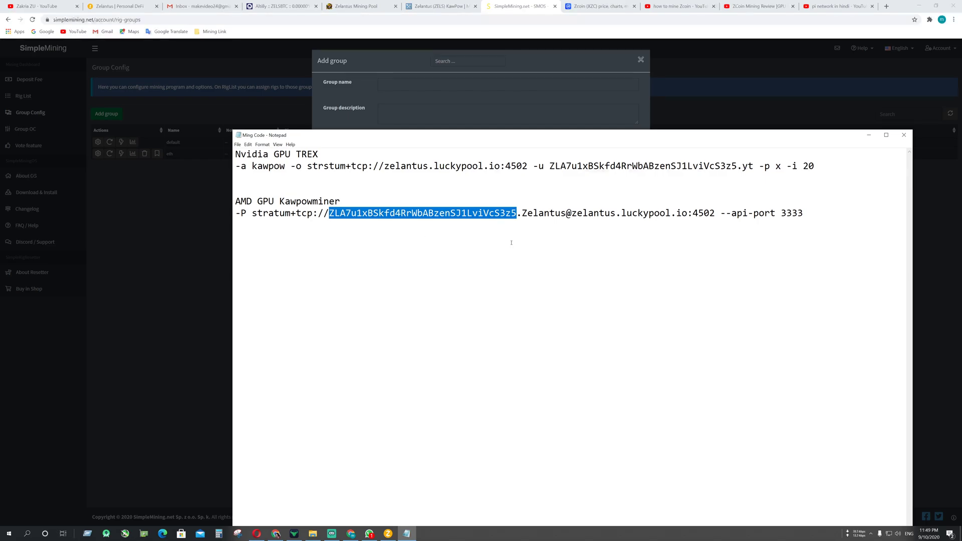
{"action": "left_click_drag", "start_coordinate": [235, 213], "coordinate": [811, 213]}
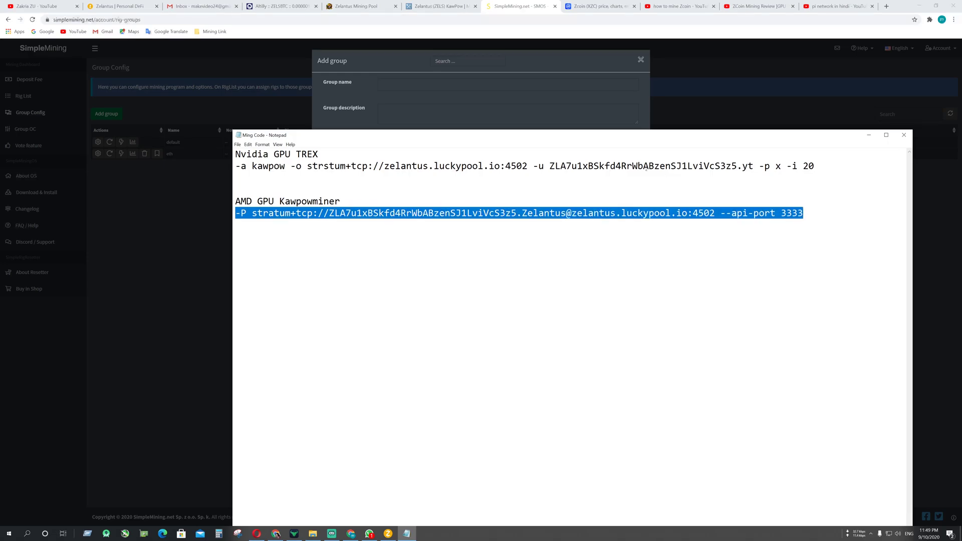
{"action": "left_click_drag", "start_coordinate": [814, 166], "coordinate": [235, 165]}
{"action": "left_click", "coordinate": [821, 162]}
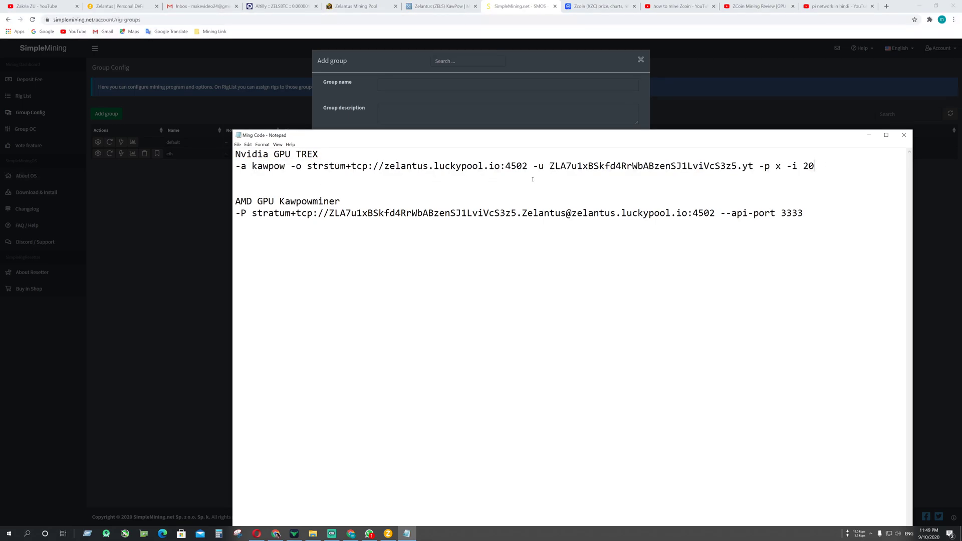
{"action": "left_click_drag", "start_coordinate": [528, 140], "coordinate": [522, 156]}
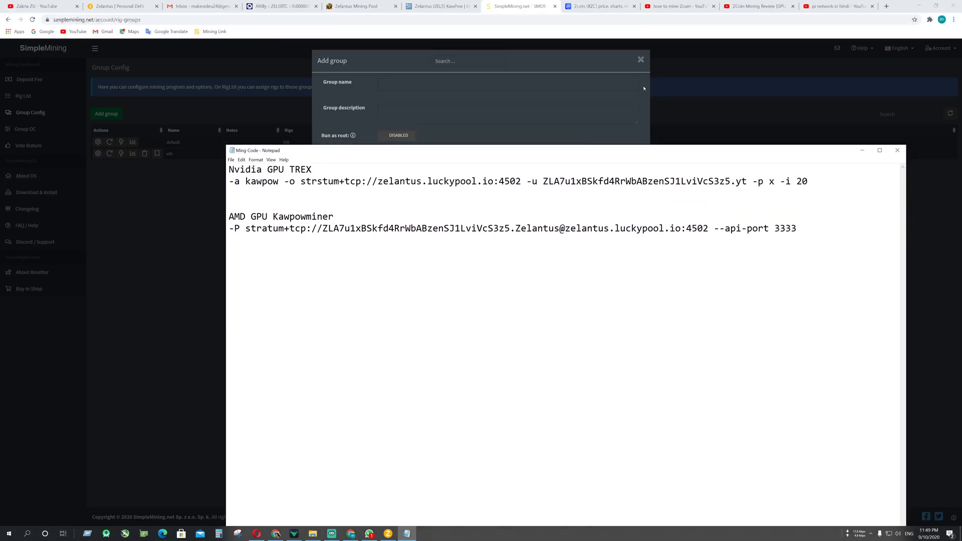
{"action": "left_click", "coordinate": [642, 60]}
Examine the Zelantus worker's last hash on the LuckyPool miner stats page, and open the YouTube channel's videos page
{"action": "left_click", "coordinate": [401, 4]}
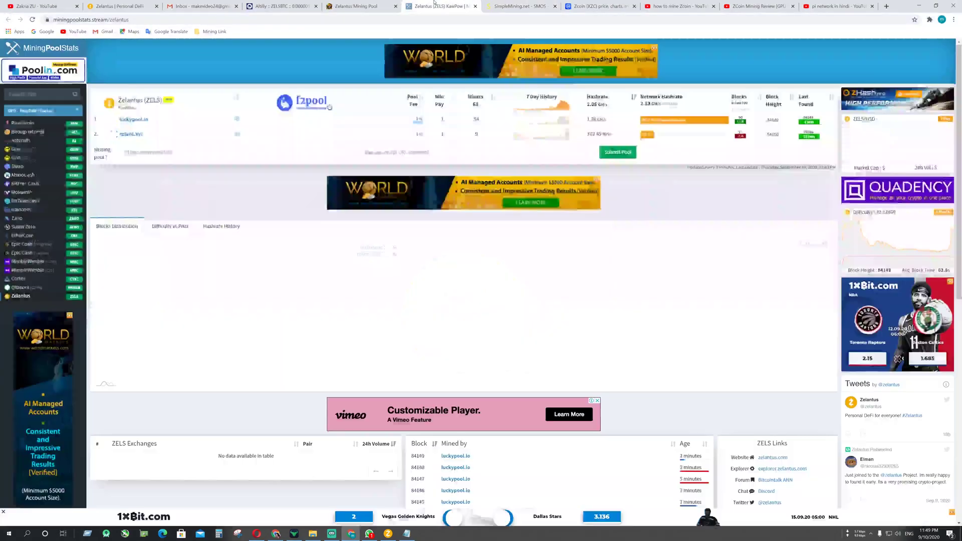
{"action": "left_click", "coordinate": [357, 6]}
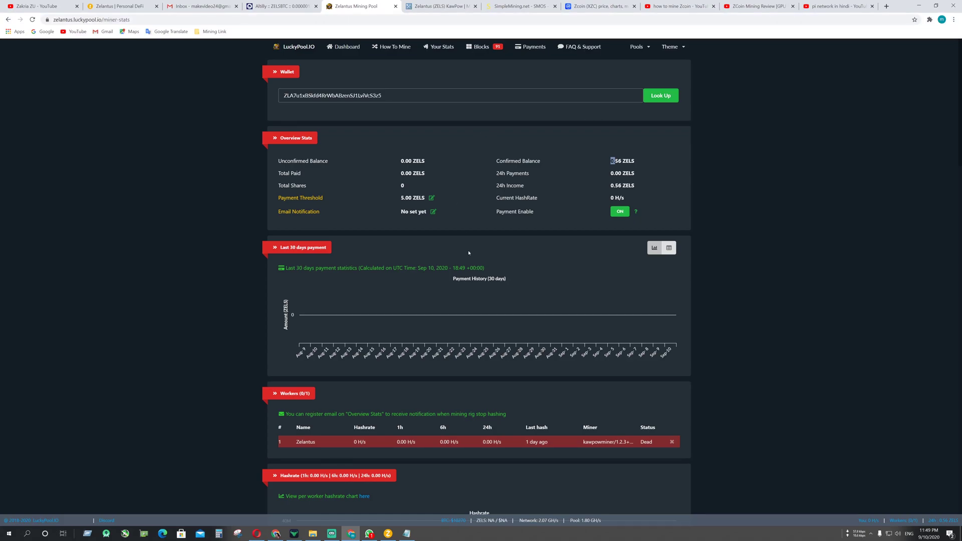
{"action": "scroll", "coordinate": [468, 252], "scroll_direction": "down", "scroll_amount": 4}
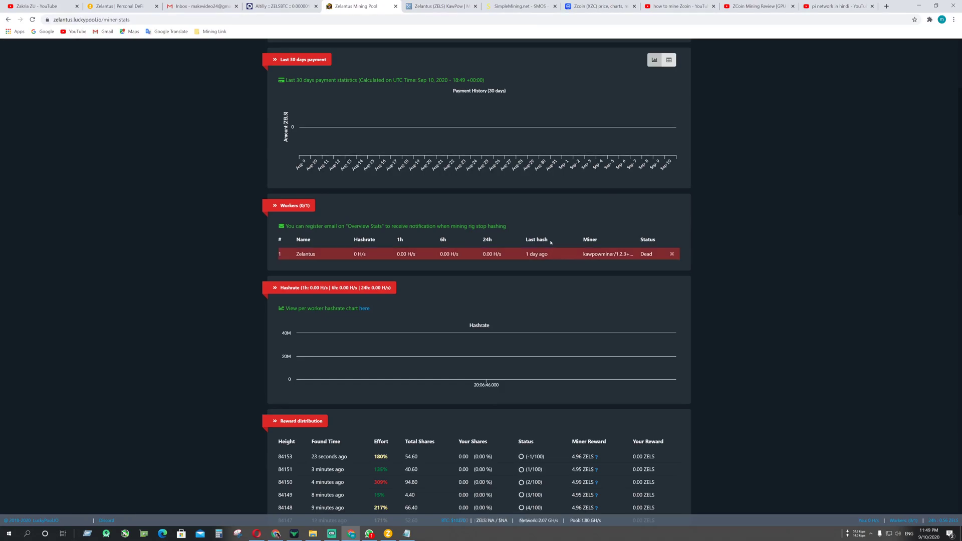
{"action": "left_click_drag", "start_coordinate": [549, 253], "coordinate": [525, 257]}
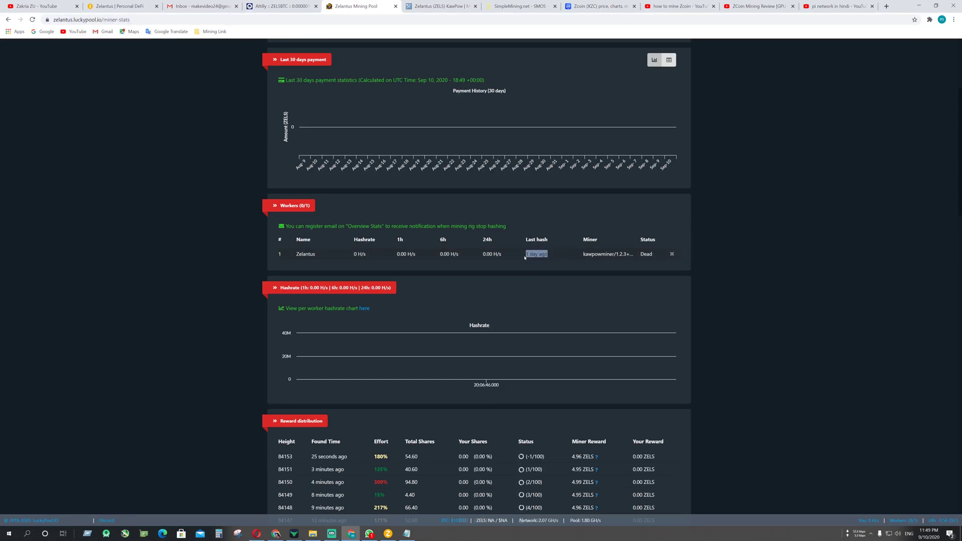
{"action": "scroll", "coordinate": [525, 258], "scroll_direction": "up", "scroll_amount": 4}
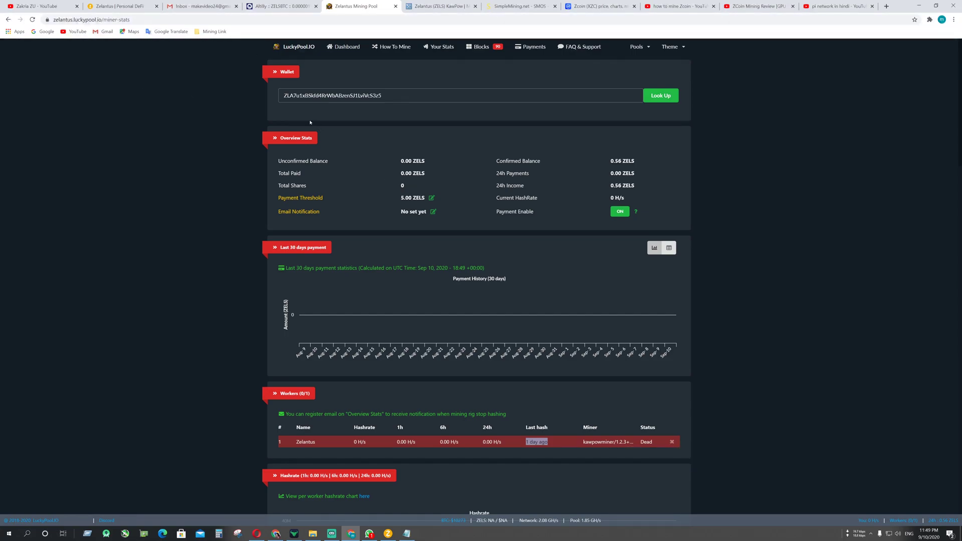
{"action": "left_click", "coordinate": [43, 6]}
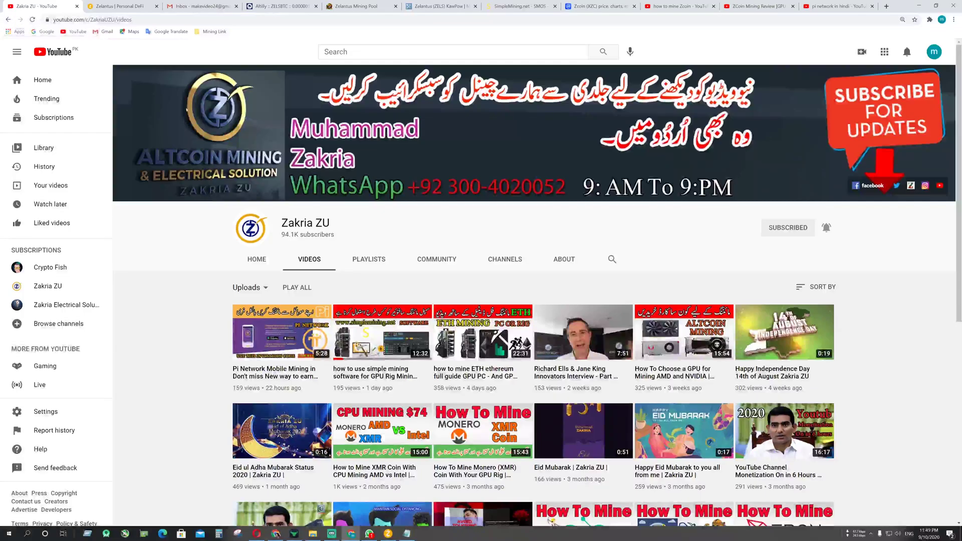